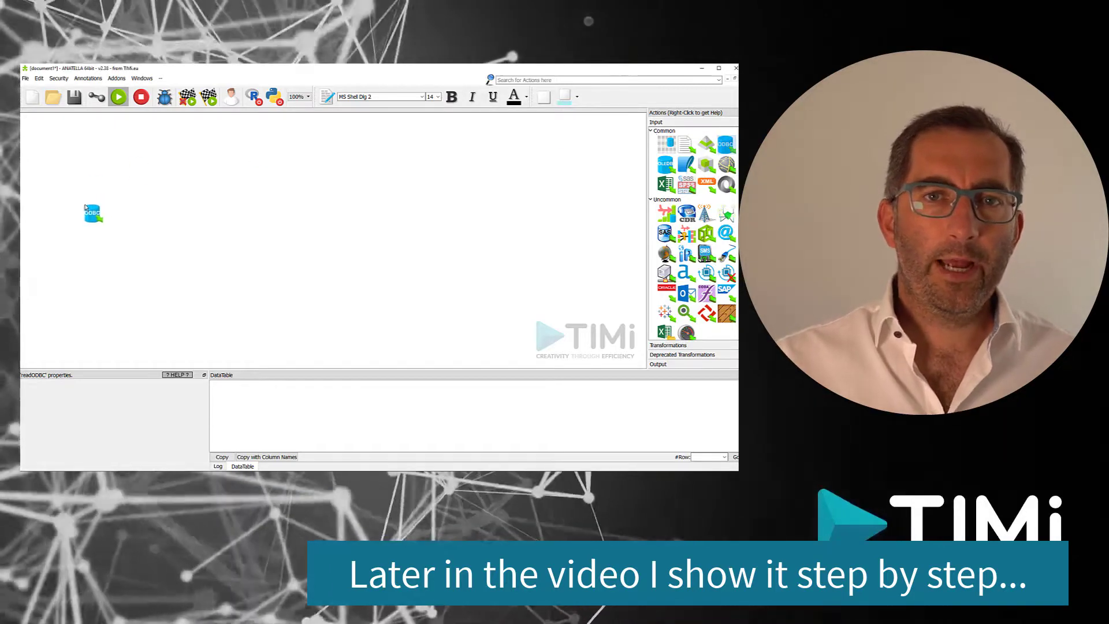
Set the readODBC box to the demo connection and query all columns of nba_games.
{"action": "left_click", "coordinate": [97, 223]}
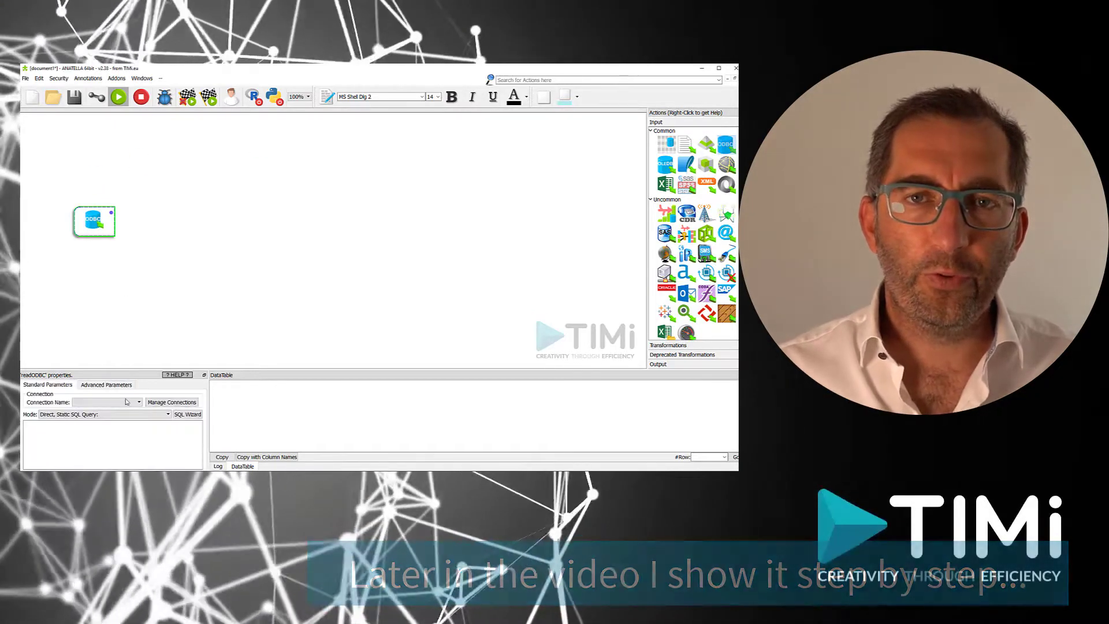
{"action": "left_click", "coordinate": [134, 402]}
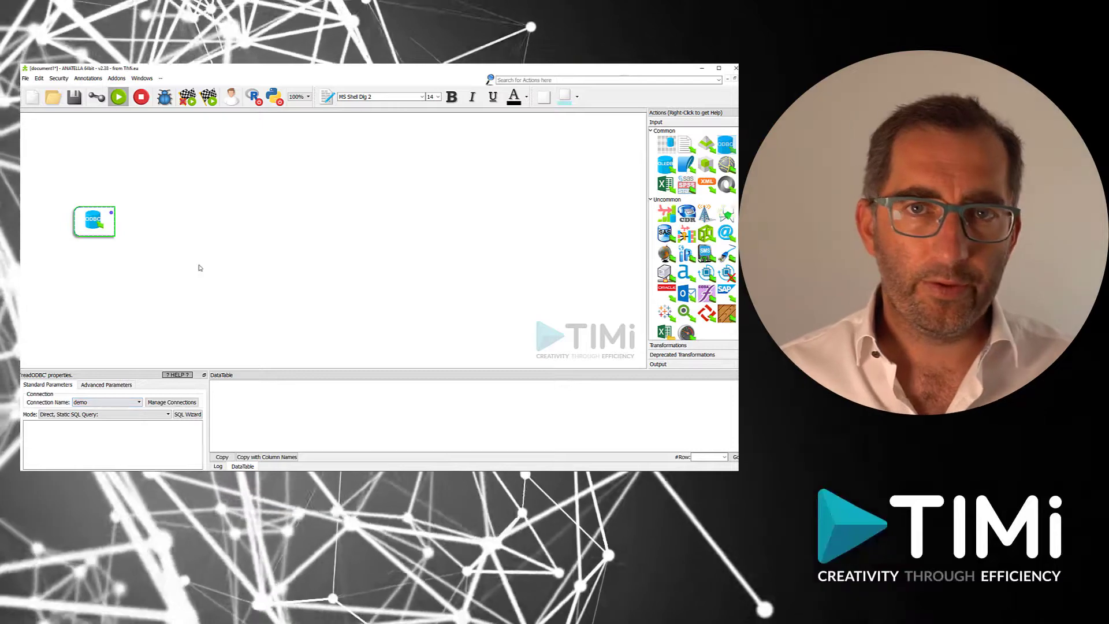
{"action": "left_click", "coordinate": [186, 414]}
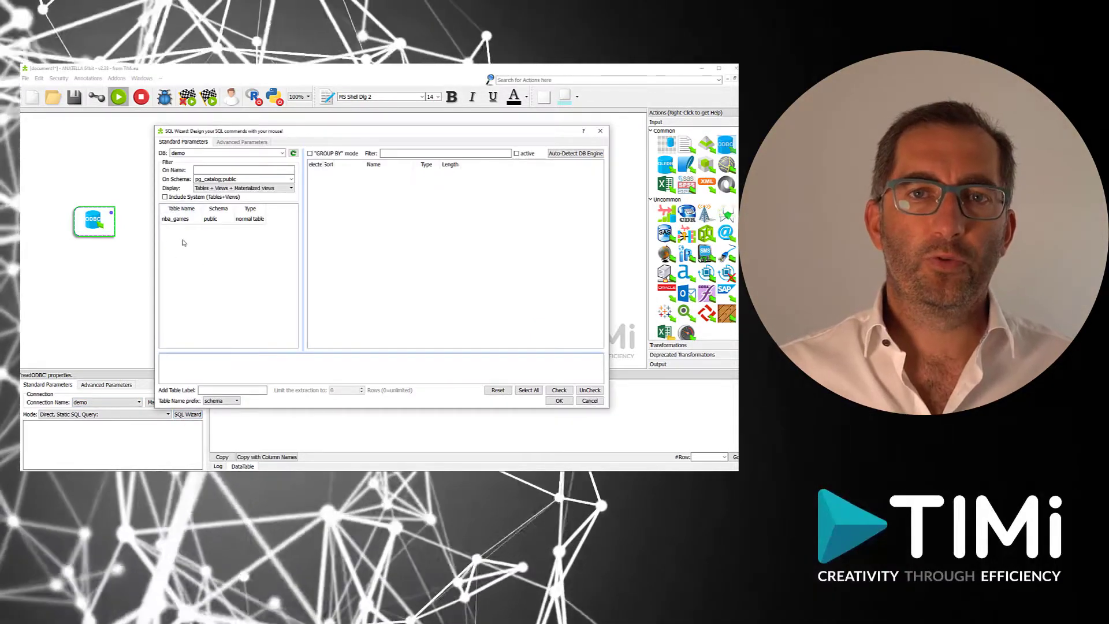
{"action": "left_click", "coordinate": [184, 220]}
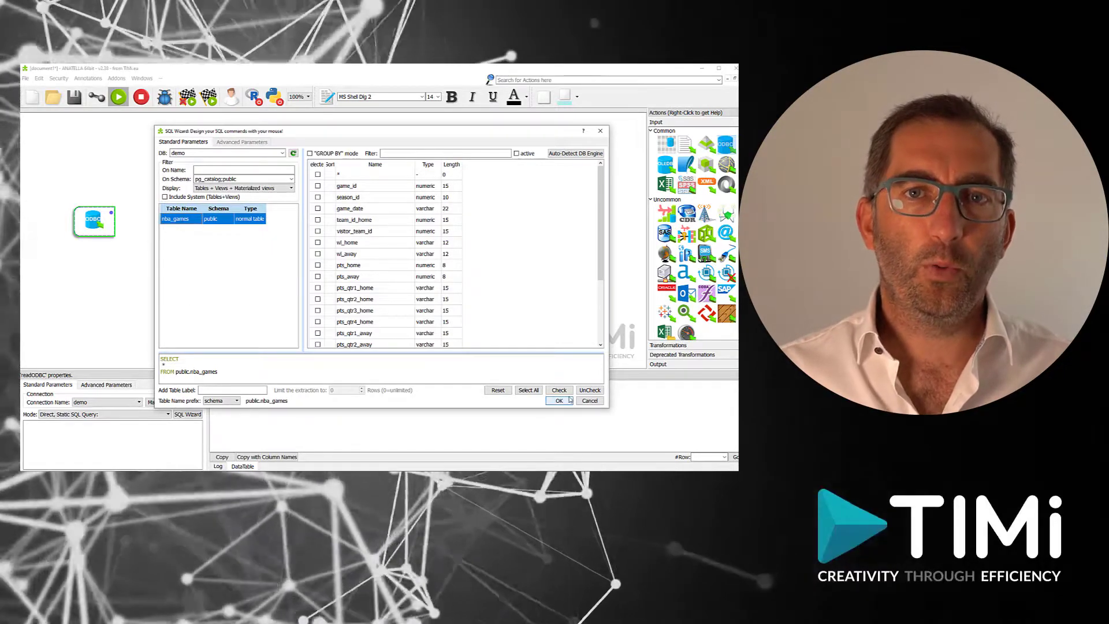
{"action": "left_click", "coordinate": [529, 390]}
{"action": "left_click", "coordinate": [559, 400]}
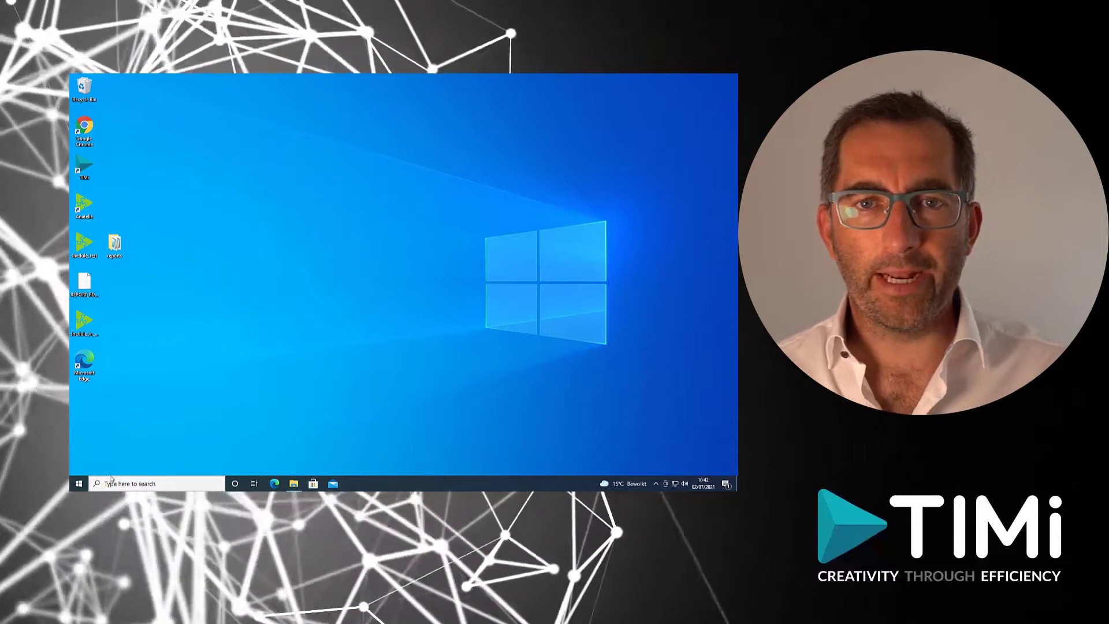
Search Windows for ODBC to list the ODBC Data Sources (32-bit) app.
{"action": "left_click", "coordinate": [117, 483]}
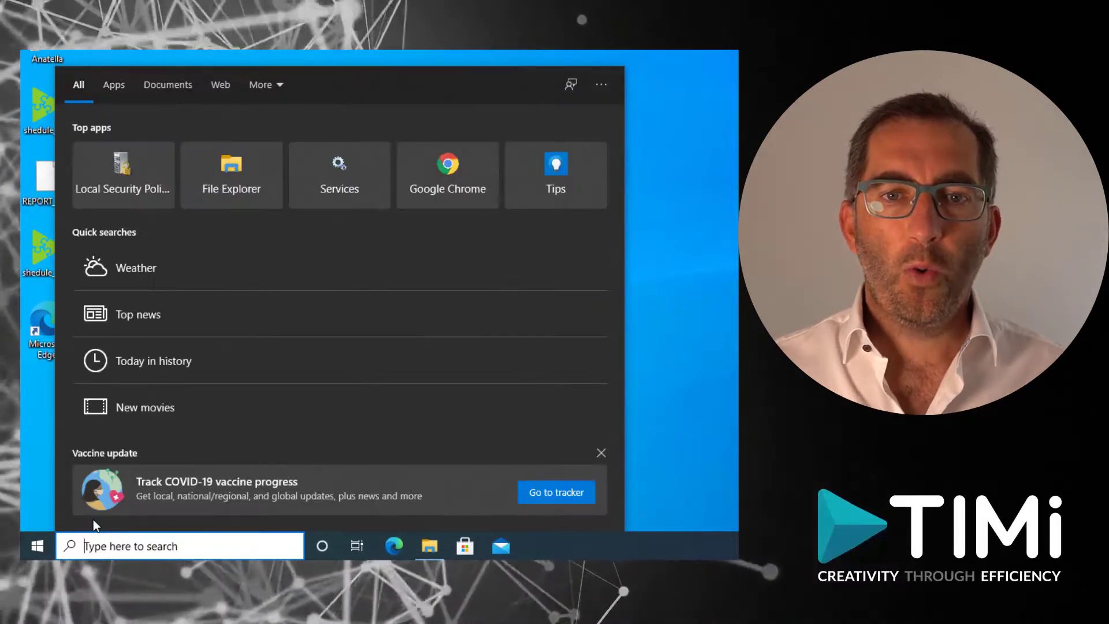
{"action": "type", "text": "ODBC"}
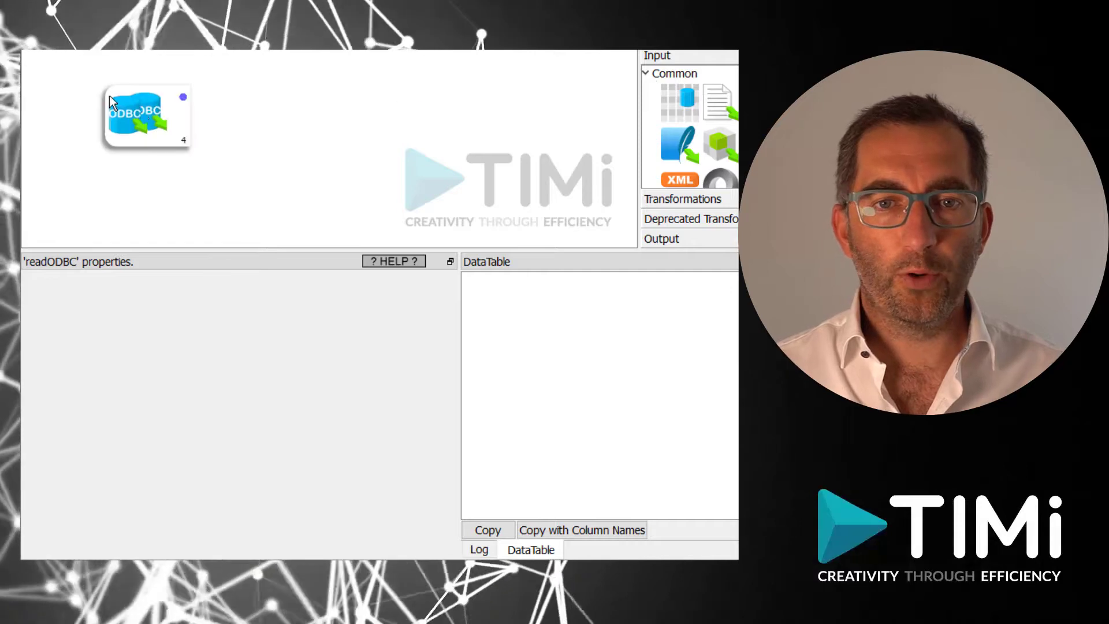
Launch the MS-Windows ODBC Manager from the ODBC reader's Manage Connections dialog.
{"action": "left_click", "coordinate": [140, 109]}
{"action": "left_click", "coordinate": [383, 319]}
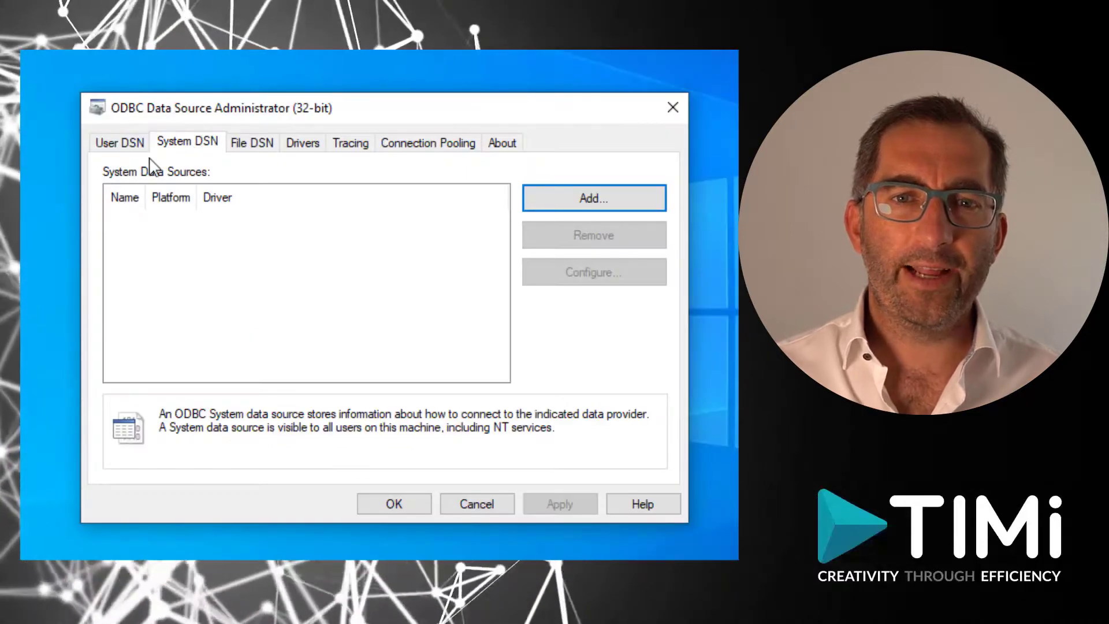
{"action": "left_click", "coordinate": [120, 145]}
{"action": "left_click", "coordinate": [181, 149]}
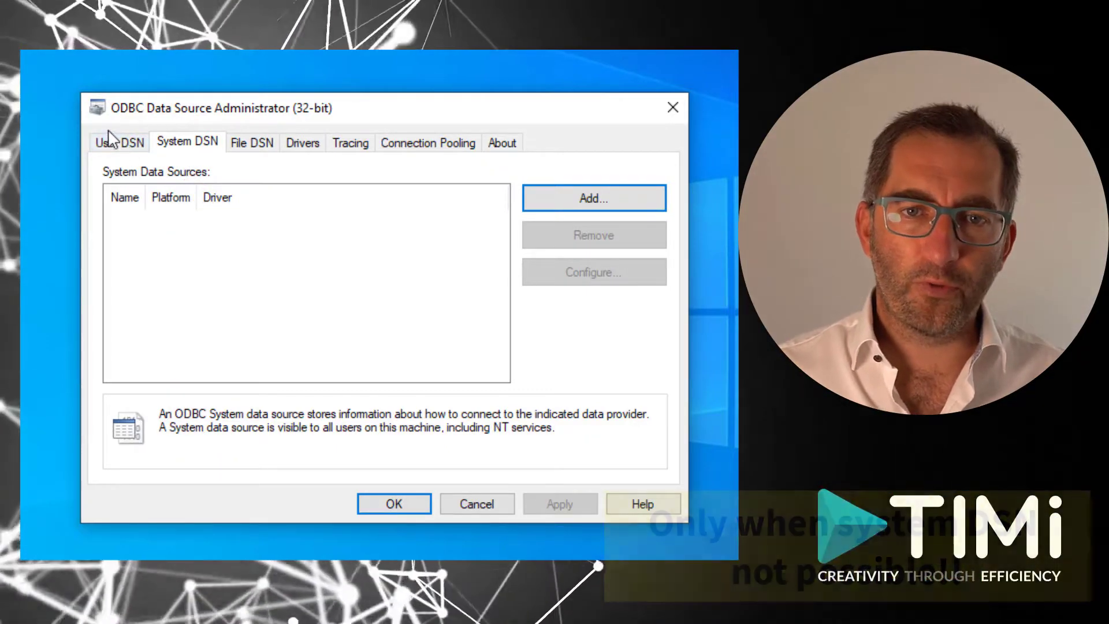
{"action": "left_click", "coordinate": [120, 144]}
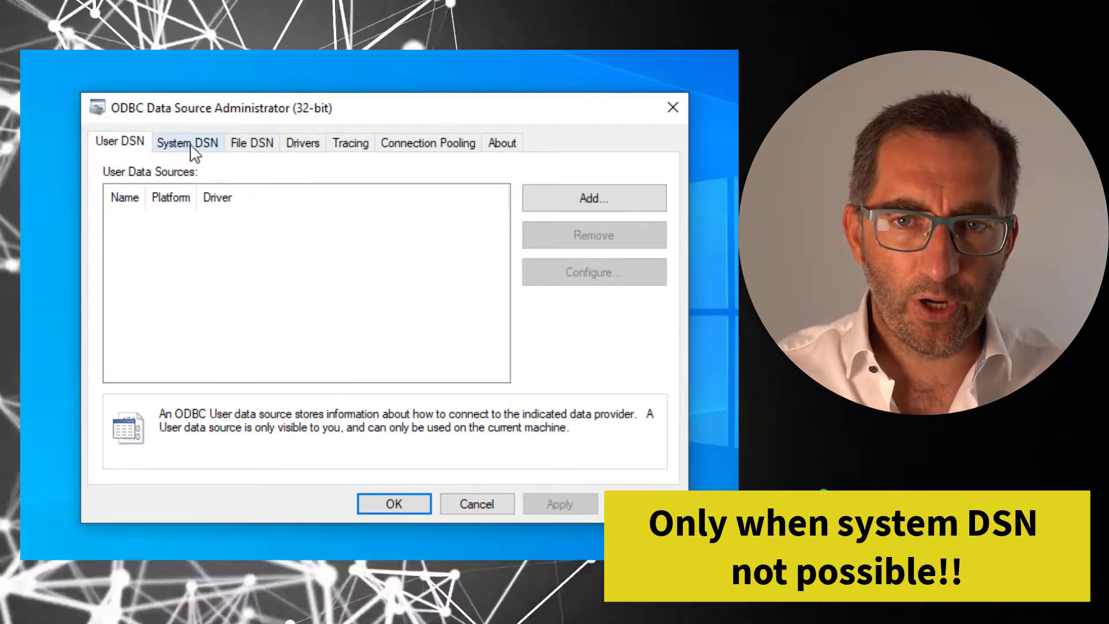
{"action": "left_click", "coordinate": [194, 154]}
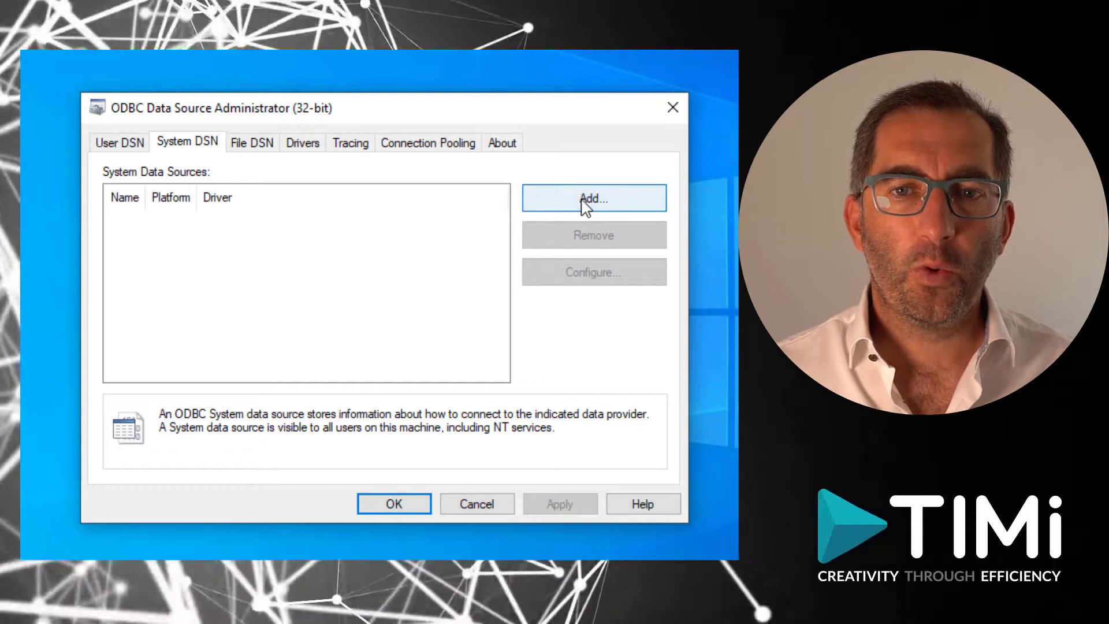
Start a new system DSN and browse the available ODBC driver list.
{"action": "left_click", "coordinate": [584, 199]}
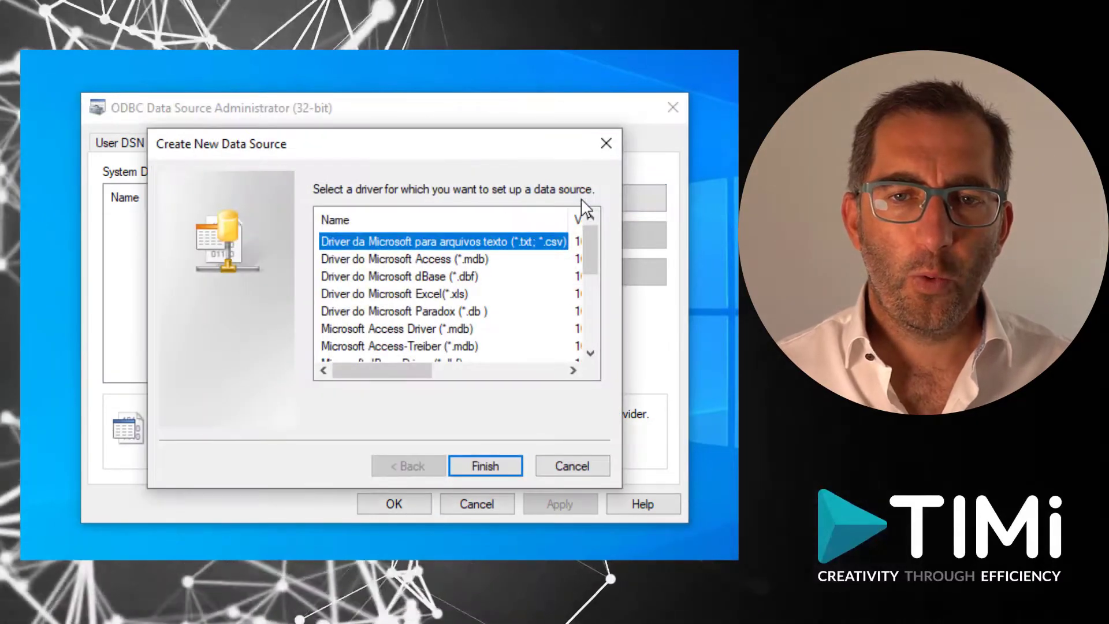
{"action": "scroll", "coordinate": [501, 265], "scroll_direction": "down", "scroll_amount": 4}
{"action": "scroll", "coordinate": [502, 265], "scroll_direction": "up", "scroll_amount": 5}
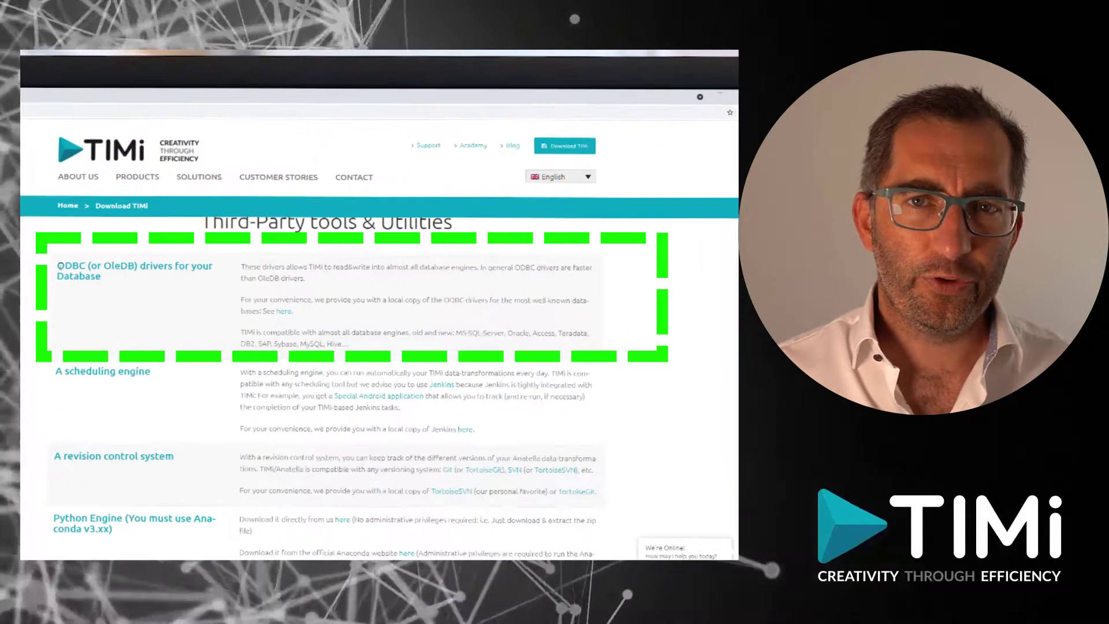
Follow the 'here' link to TIMi's provided copy of the ODBC drivers.
{"action": "left_click_drag", "start_coordinate": [234, 303], "coordinate": [257, 309]}
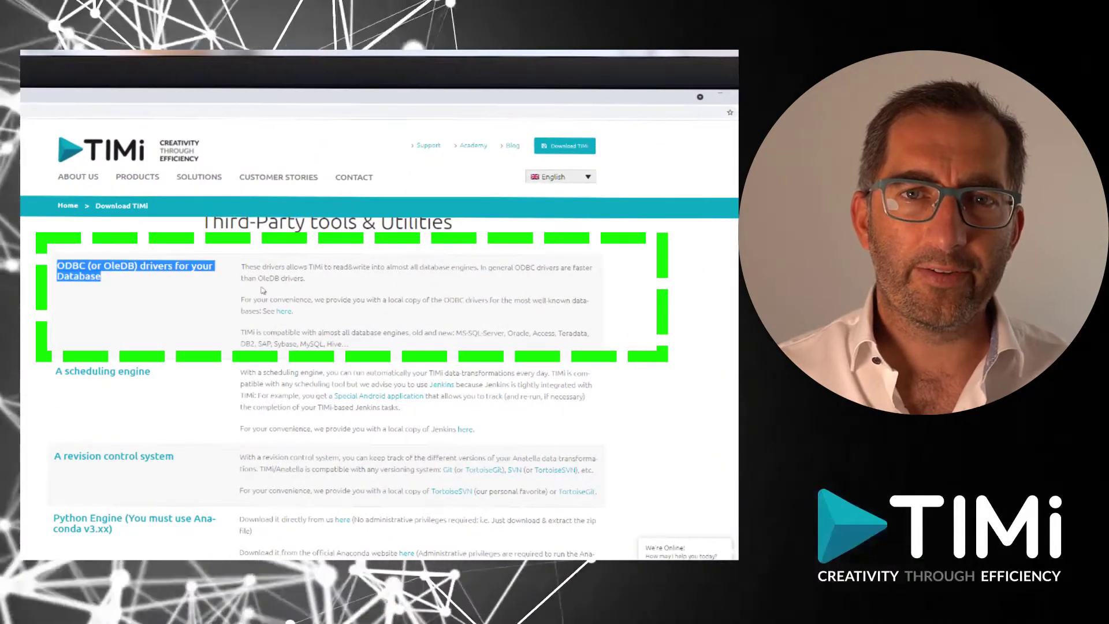
{"action": "left_click", "coordinate": [284, 312]}
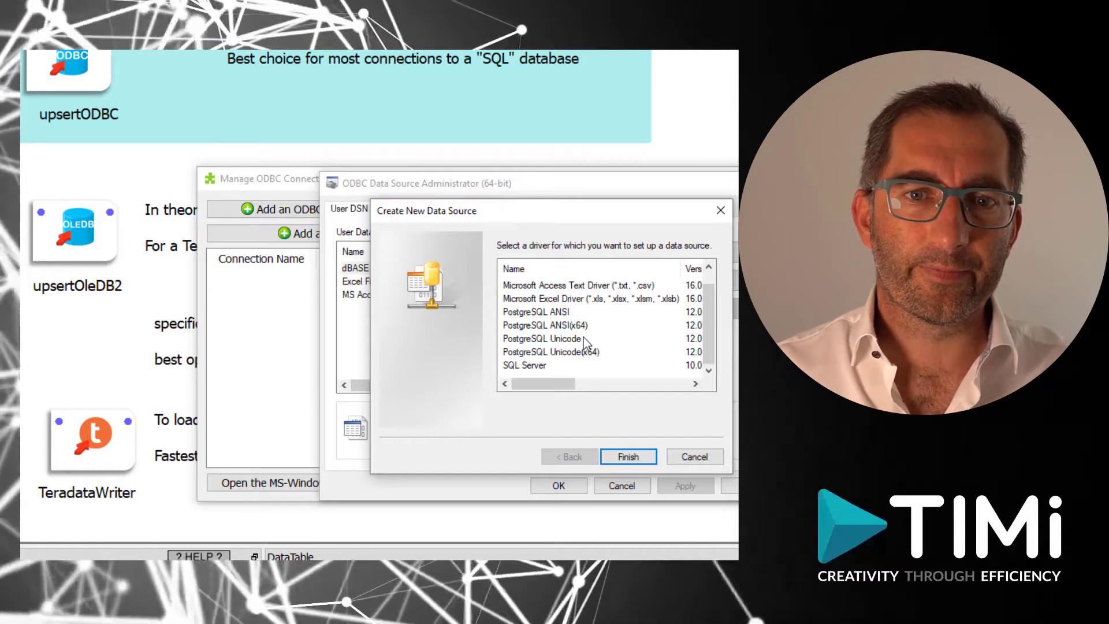
Create PostgreSQL Unicode DSN ODBCtest for database demo at 192.168.158.128:5432, test it, and save.
{"action": "left_click", "coordinate": [568, 338]}
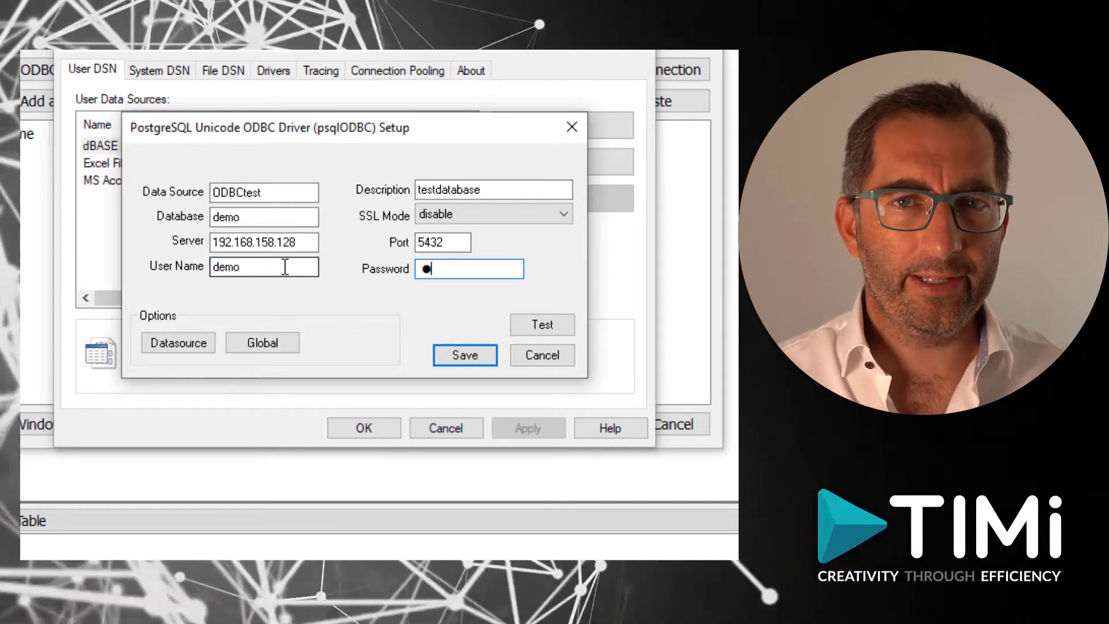
{"action": "key", "text": "Return"}
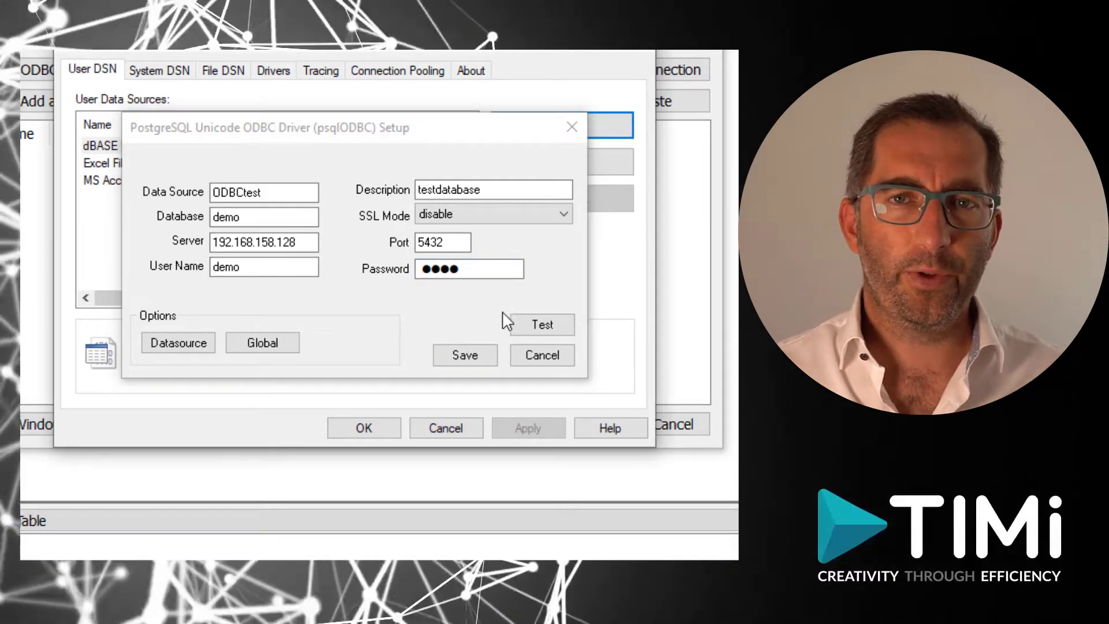
{"action": "left_click", "coordinate": [544, 330]}
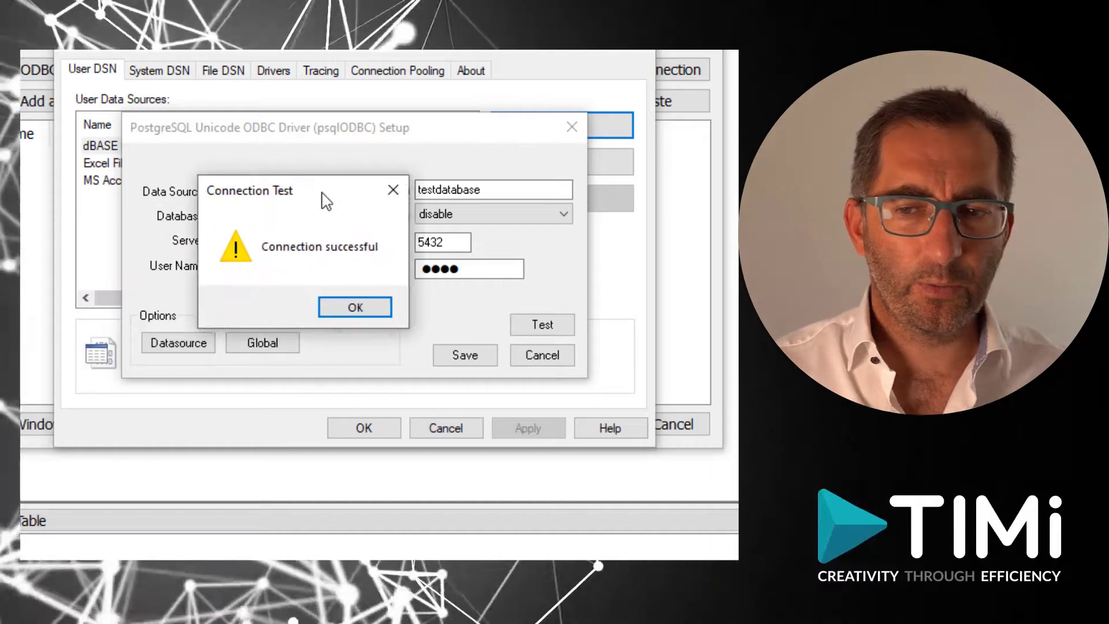
{"action": "left_click", "coordinate": [365, 305]}
{"action": "left_click", "coordinate": [466, 355]}
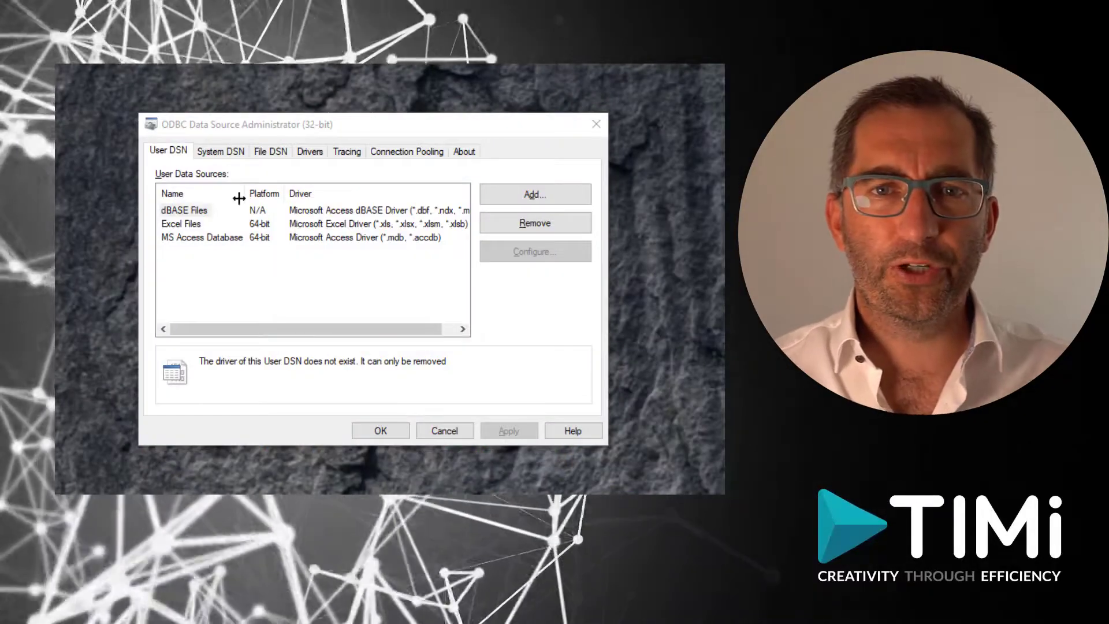
Start a new system DSN on the System DSN tab using the SQL Server driver.
{"action": "left_click", "coordinate": [222, 153]}
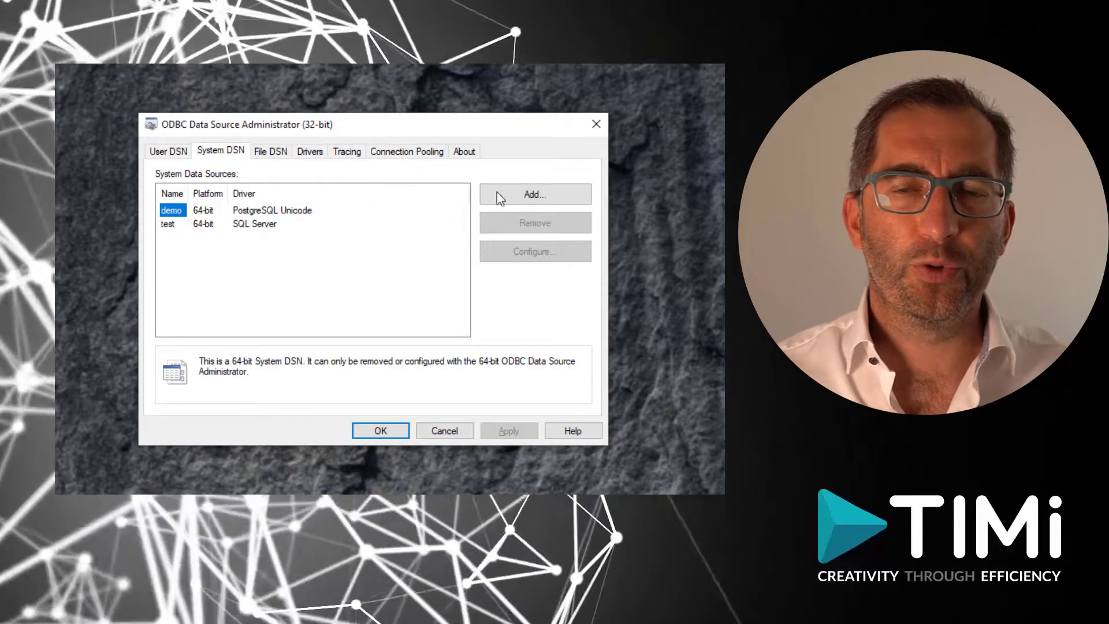
{"action": "left_click", "coordinate": [513, 198]}
{"action": "scroll", "coordinate": [390, 254], "scroll_direction": "down", "scroll_amount": 3}
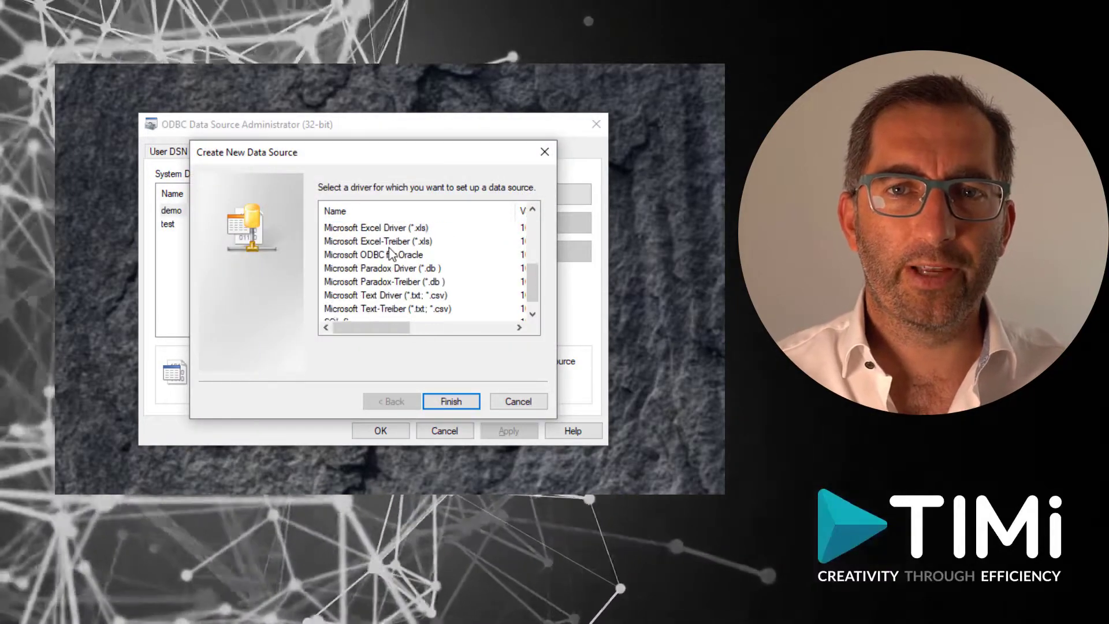
{"action": "scroll", "coordinate": [390, 255], "scroll_direction": "down", "scroll_amount": 1}
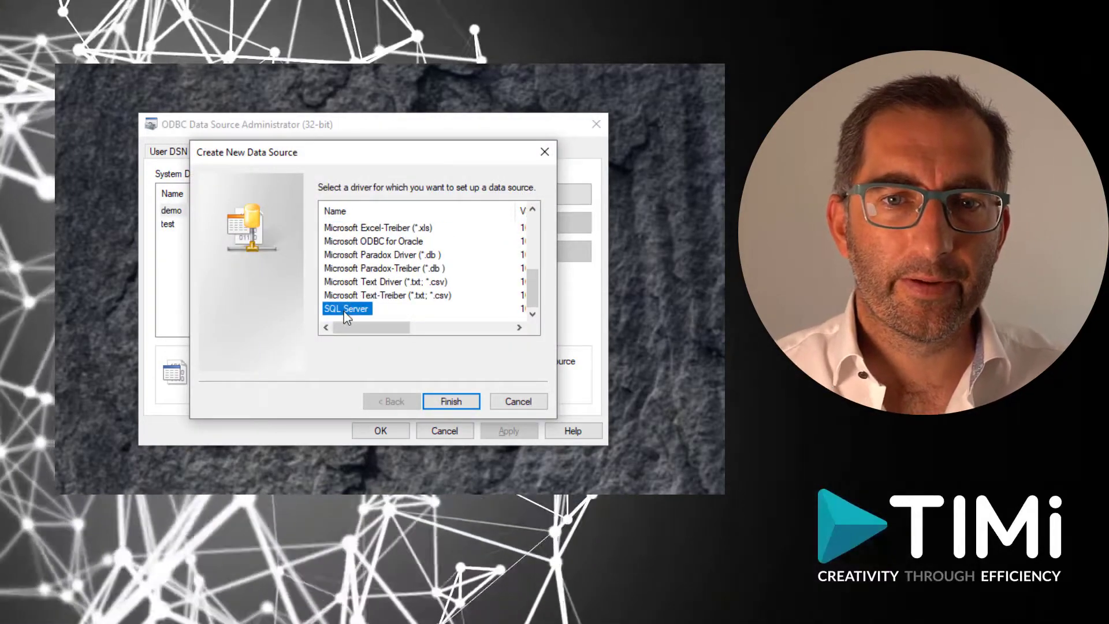
{"action": "key", "text": "Return"}
Name the data source MSSQLserver, describe it as just4test, and choose the server.
{"action": "type", "text": "MSSQLserver"}
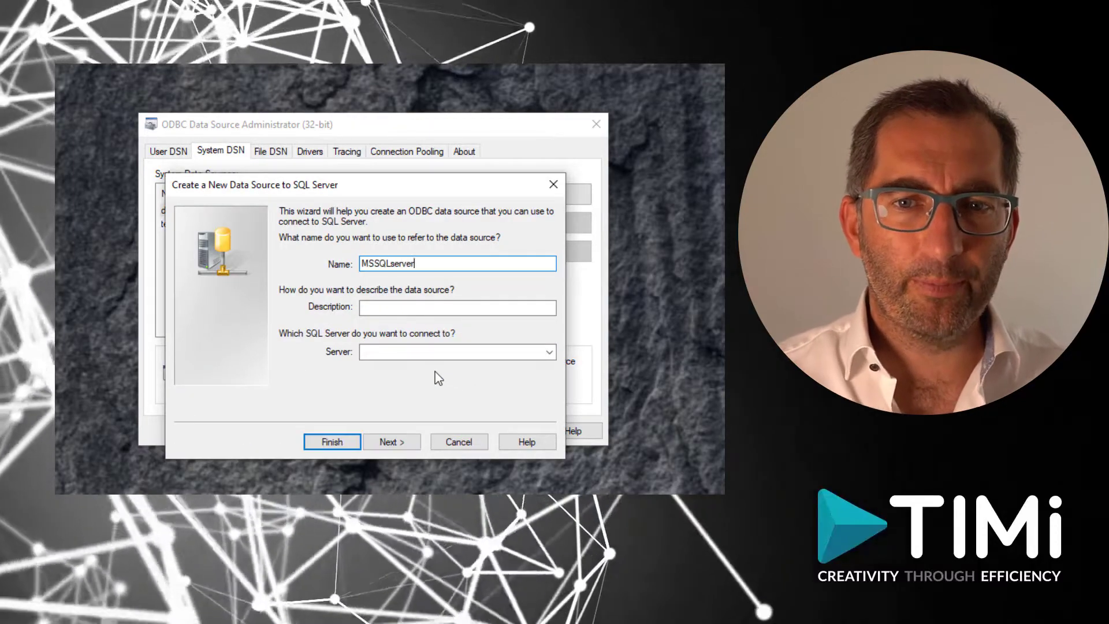
{"action": "left_click", "coordinate": [420, 311]}
{"action": "type", "text": "just4test"}
{"action": "left_click", "coordinate": [549, 350]}
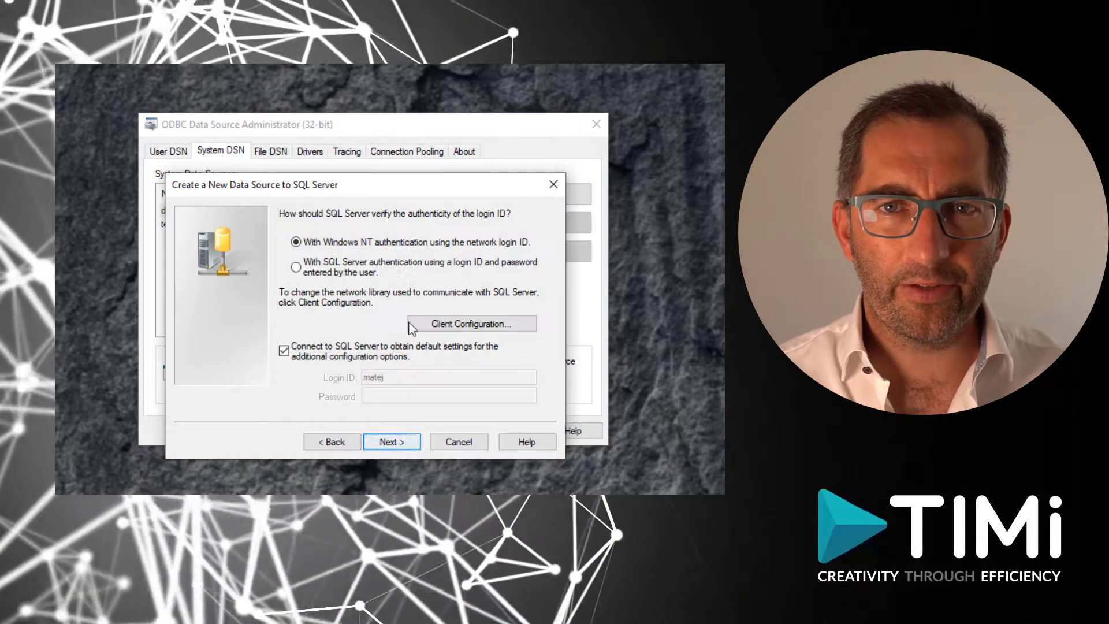
Use SQL Server authentication, accept the remaining pages, and finish the data source.
{"action": "left_click", "coordinate": [296, 267]}
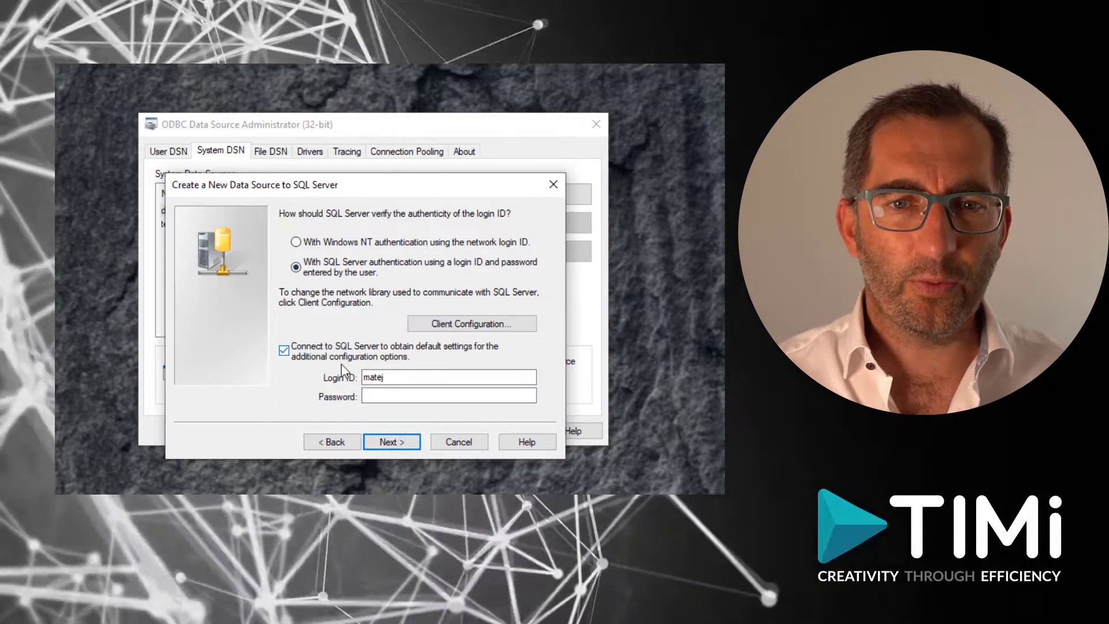
{"action": "left_click", "coordinate": [396, 397]}
{"action": "left_click", "coordinate": [404, 442]}
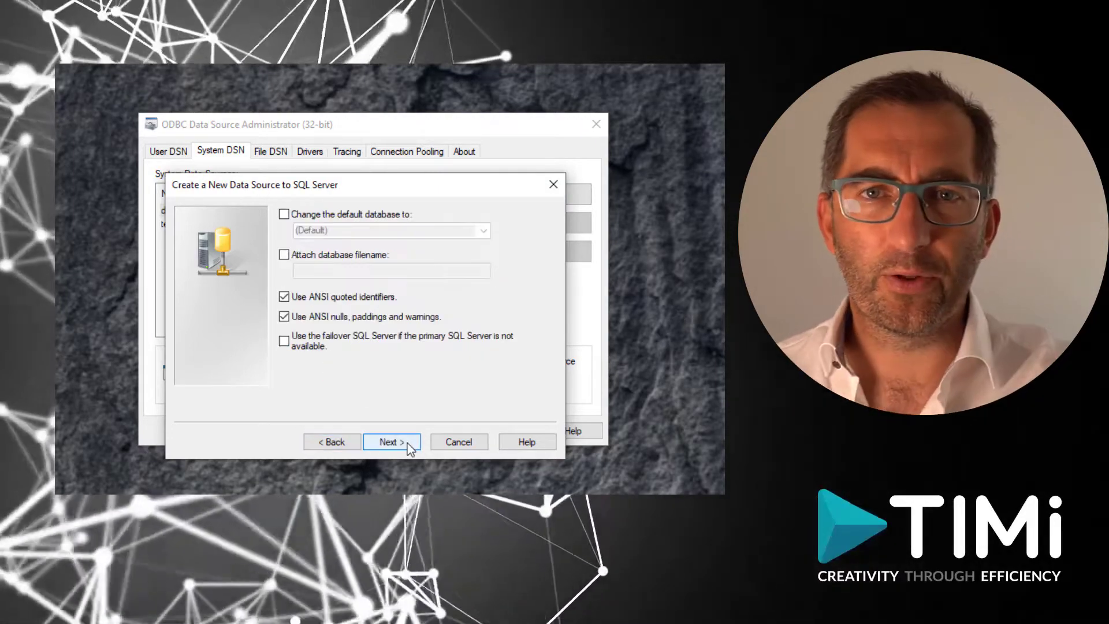
{"action": "left_click", "coordinate": [406, 442]}
{"action": "left_click", "coordinate": [407, 443]}
{"action": "left_click", "coordinate": [428, 449]}
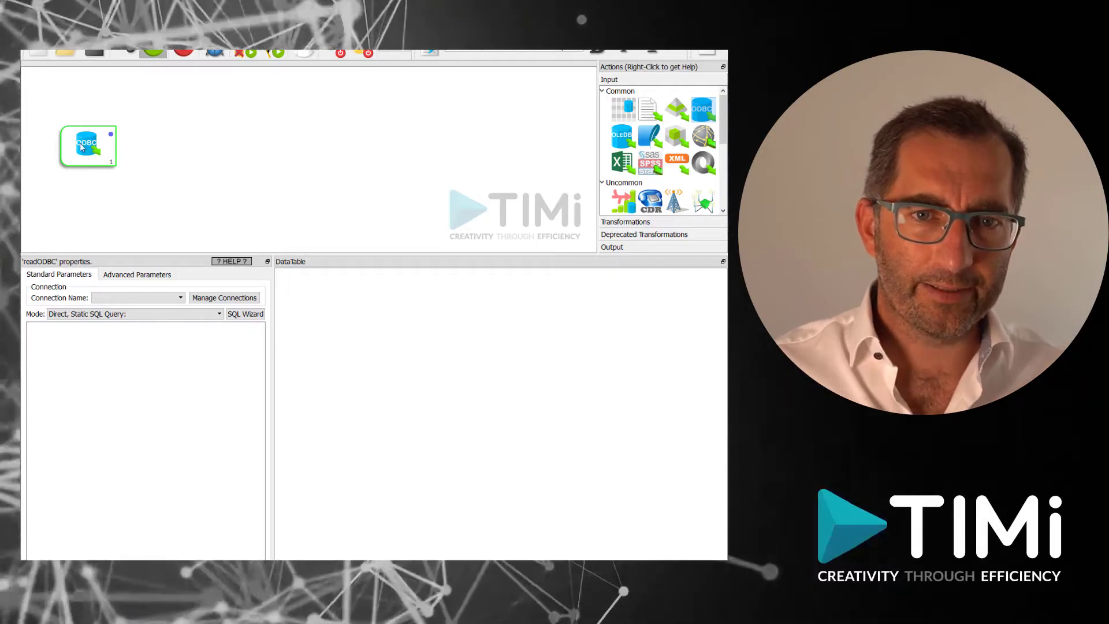
Add Anatella connection demo from the Windows DSN demo with its login and password.
{"action": "left_click", "coordinate": [225, 298]}
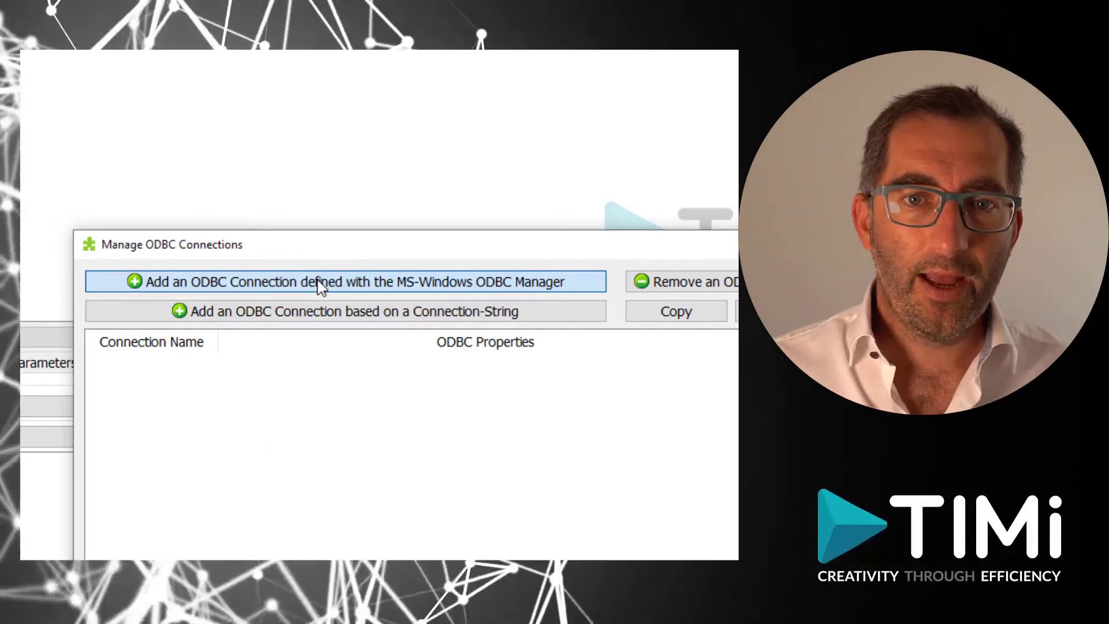
{"action": "left_click", "coordinate": [321, 283]}
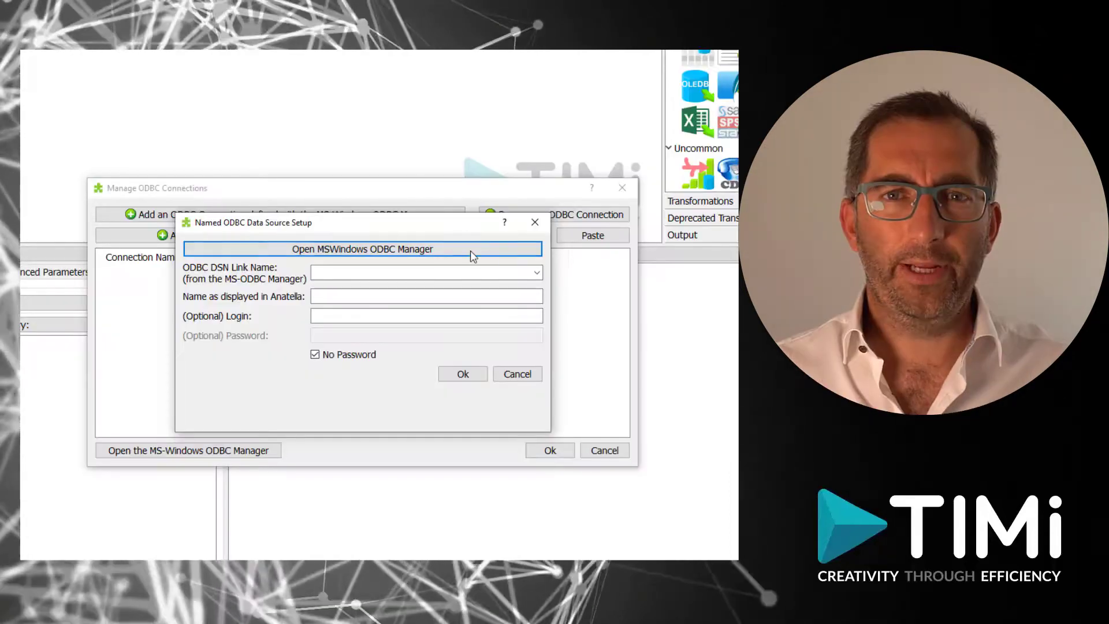
{"action": "left_click", "coordinate": [536, 274]}
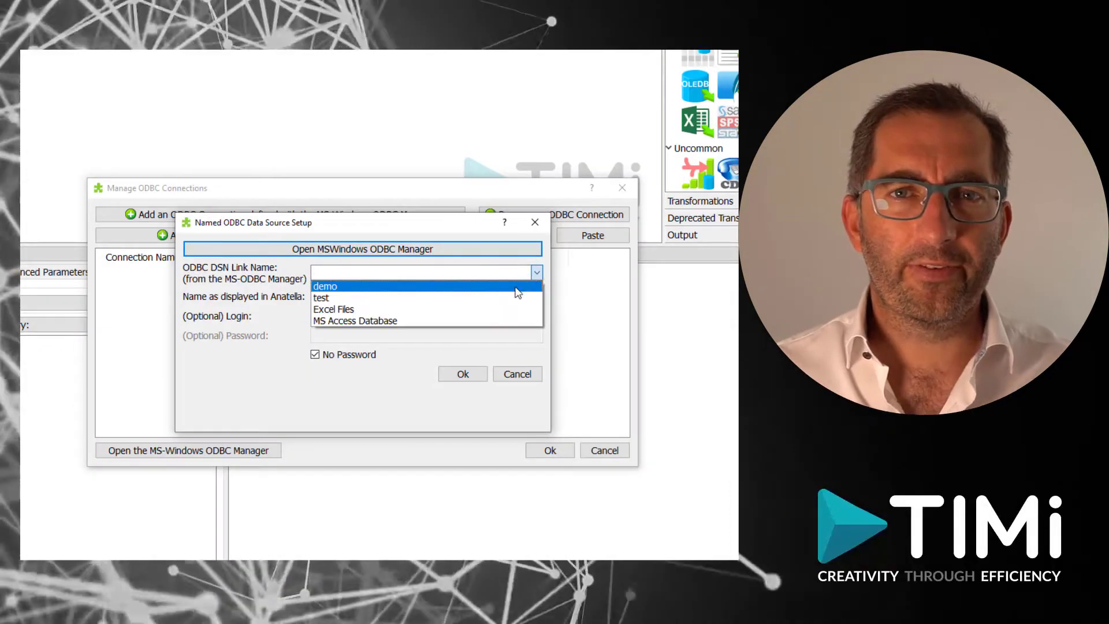
{"action": "left_click", "coordinate": [516, 287]}
{"action": "left_click", "coordinate": [381, 316]}
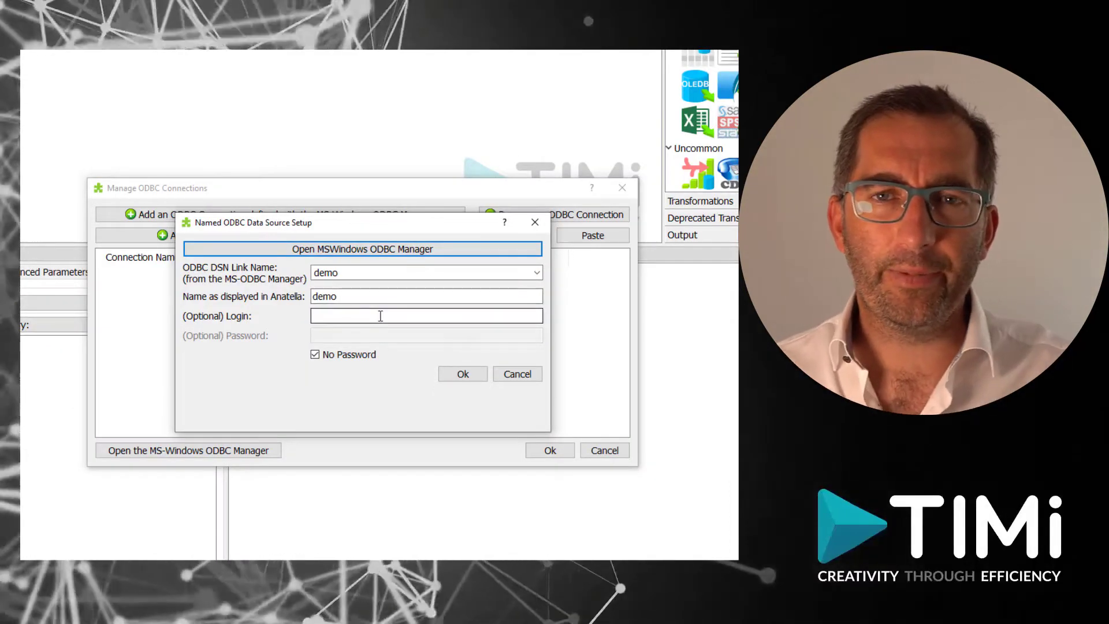
{"action": "key", "text": "Tab"}
{"action": "key", "text": "space"}
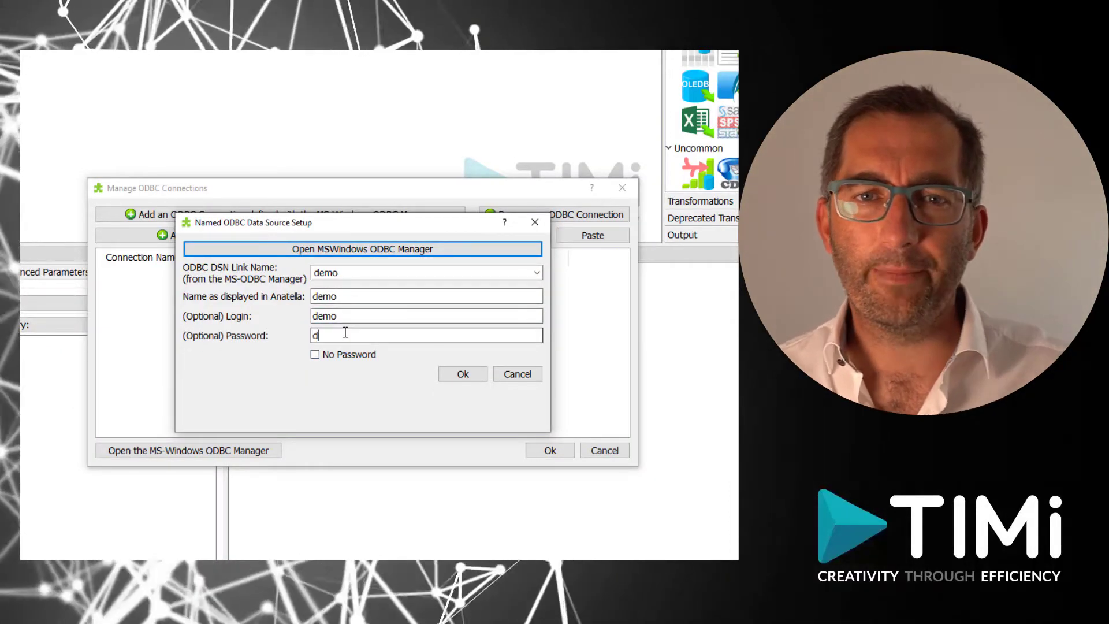
{"action": "left_click", "coordinate": [463, 374]}
{"action": "left_click", "coordinate": [550, 450]}
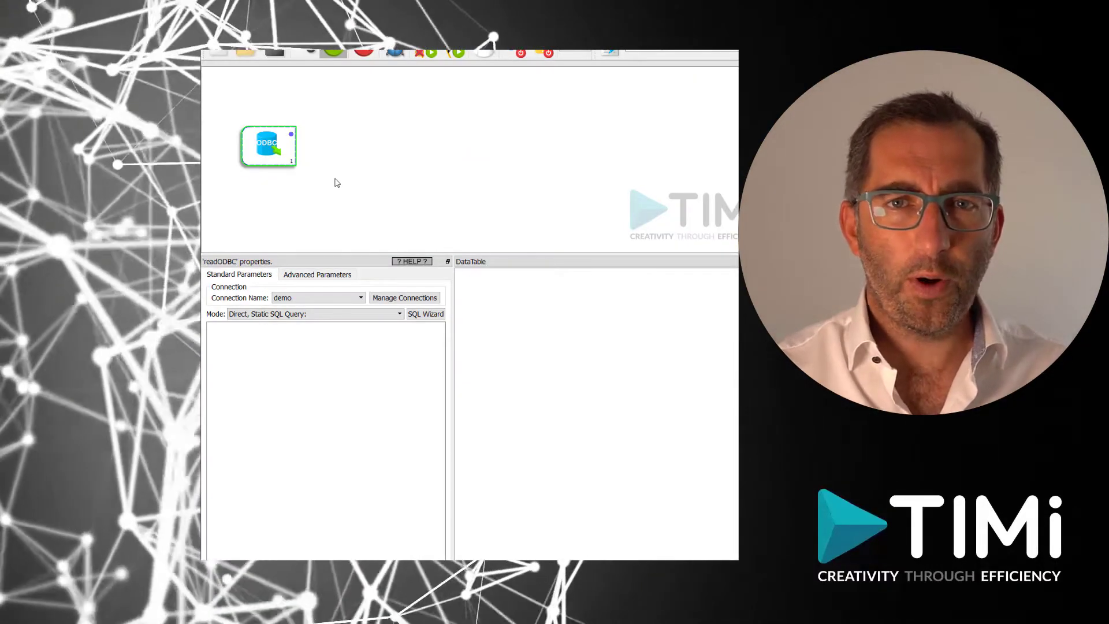
Use SQL Wizard to select game_id, season_id, wl_home, wl_away, pts_home from nba_games.
{"action": "left_click", "coordinate": [417, 316]}
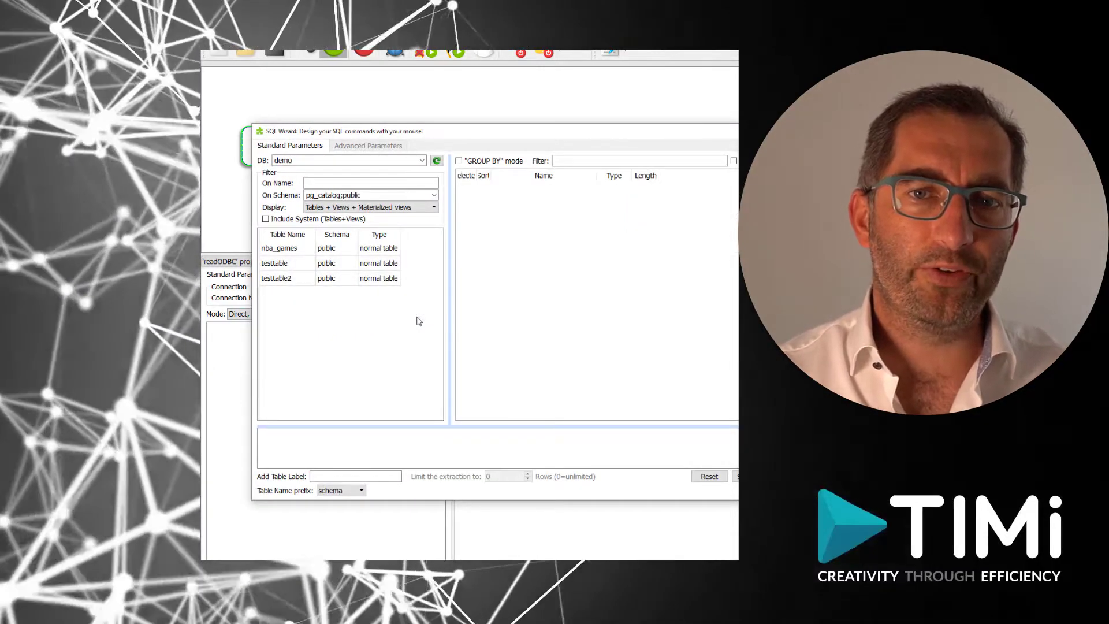
{"action": "left_click", "coordinate": [283, 249]}
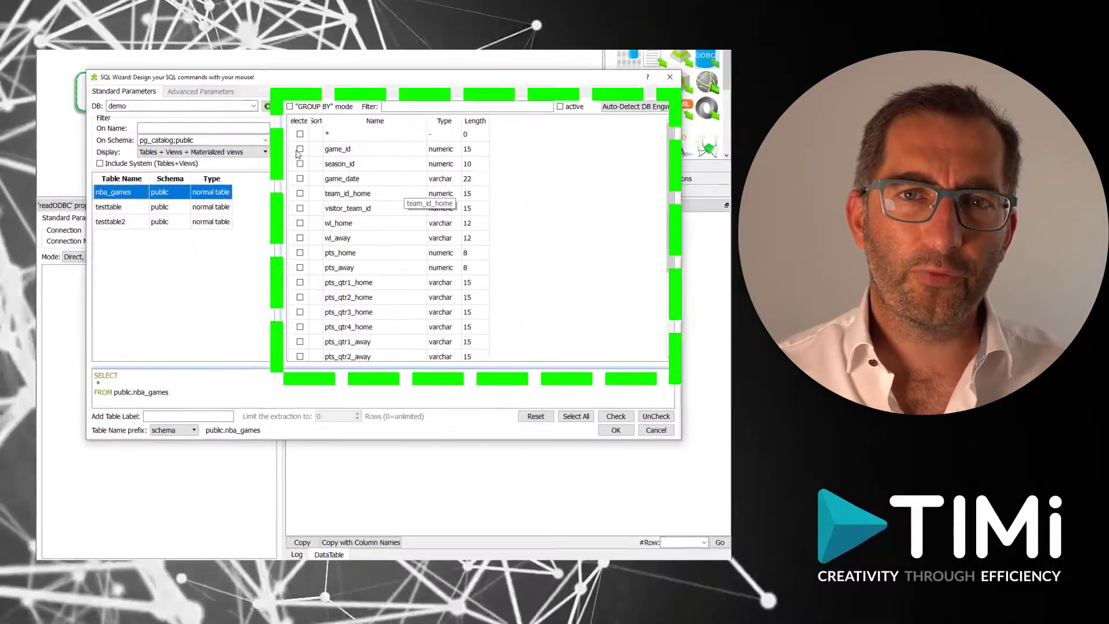
{"action": "left_click", "coordinate": [300, 149]}
{"action": "left_click", "coordinate": [300, 163]}
{"action": "left_click", "coordinate": [299, 237]}
{"action": "left_click", "coordinate": [300, 252]}
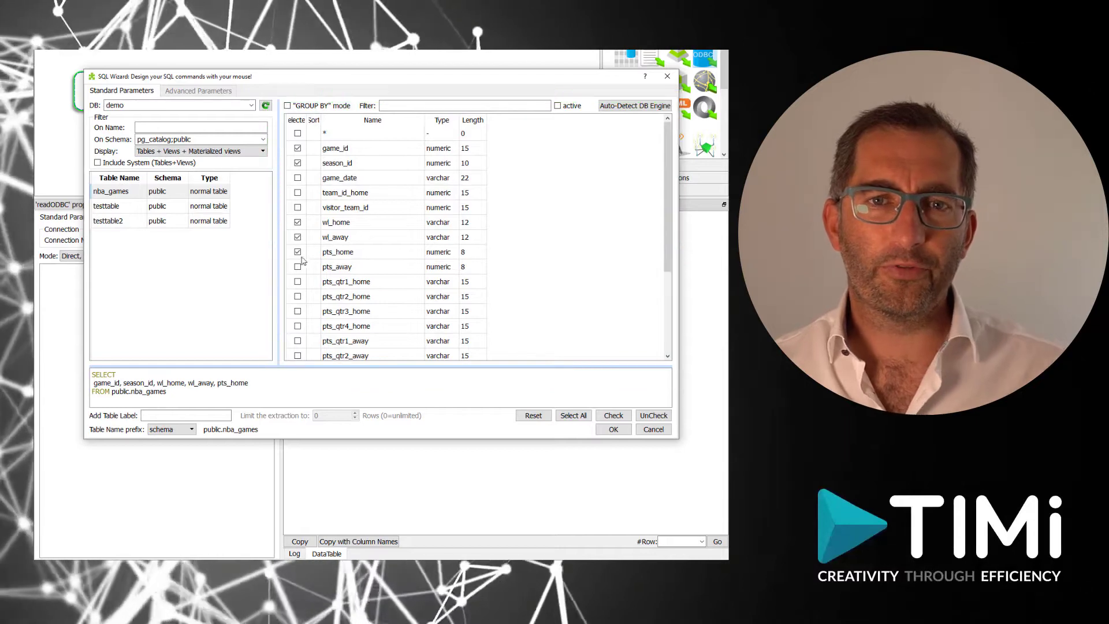
{"action": "left_click", "coordinate": [612, 428]}
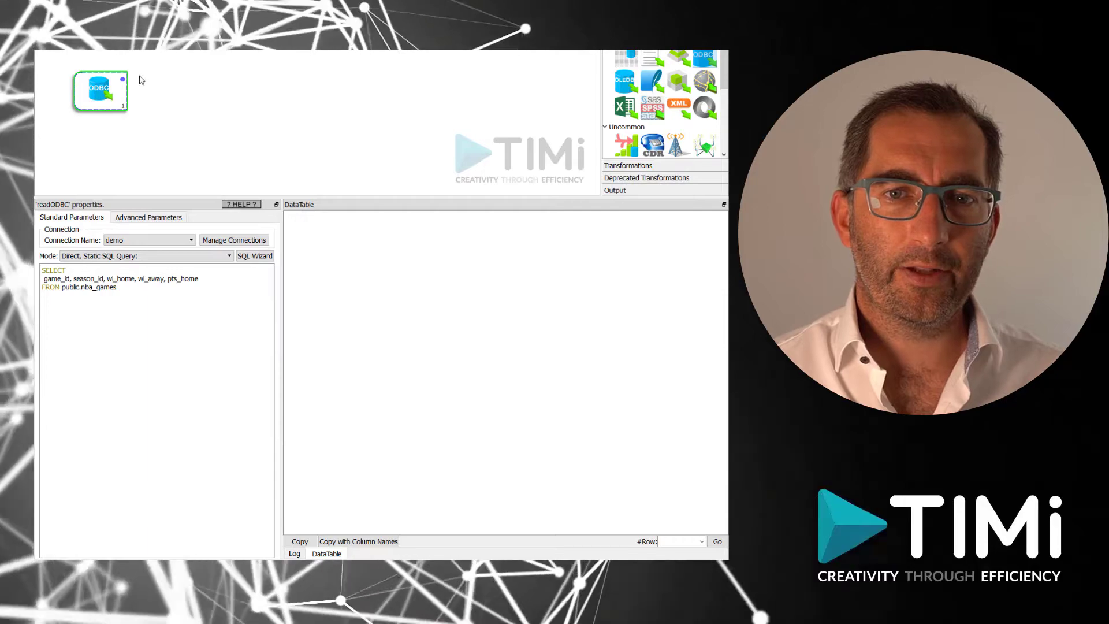
Run the ODBC reader, then select the Calculator box defining column test = 1.
{"action": "left_click", "coordinate": [122, 79]}
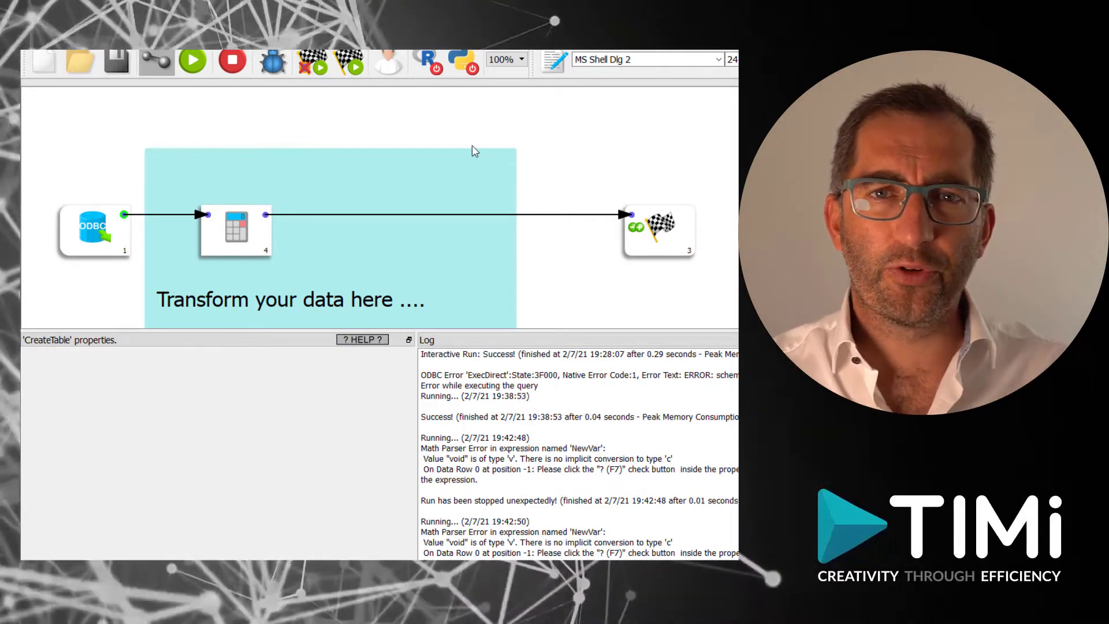
{"action": "left_click", "coordinate": [233, 243]}
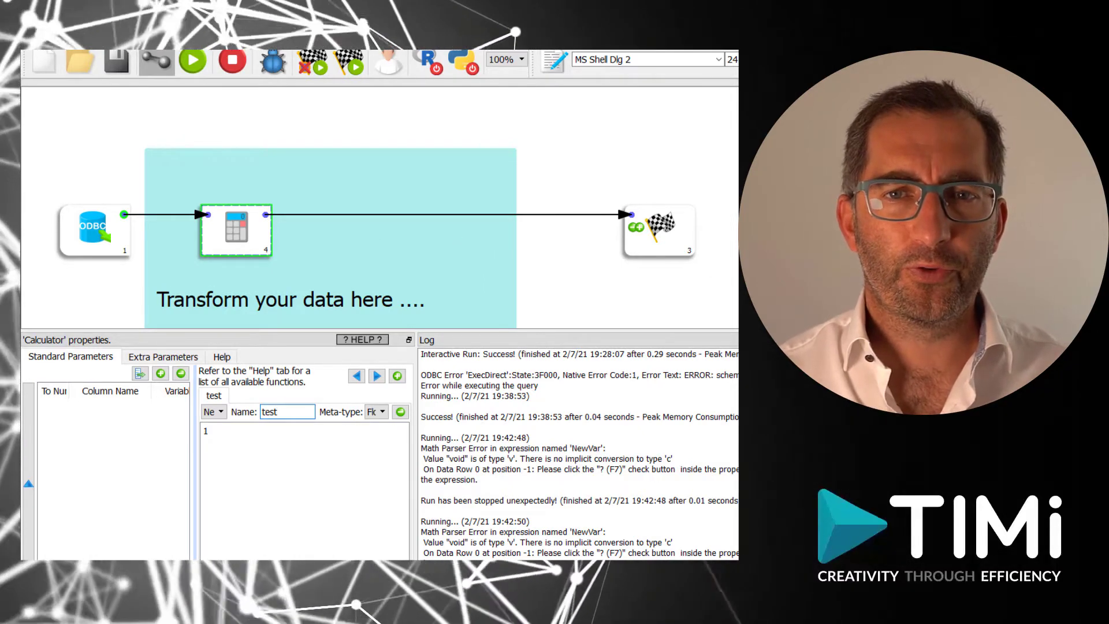
Place a CreateTable box on the canvas and link the Calculator's output into it.
{"action": "left_click_drag", "start_coordinate": [736, 98], "coordinate": [307, 128]}
{"action": "left_click", "coordinate": [152, 61]}
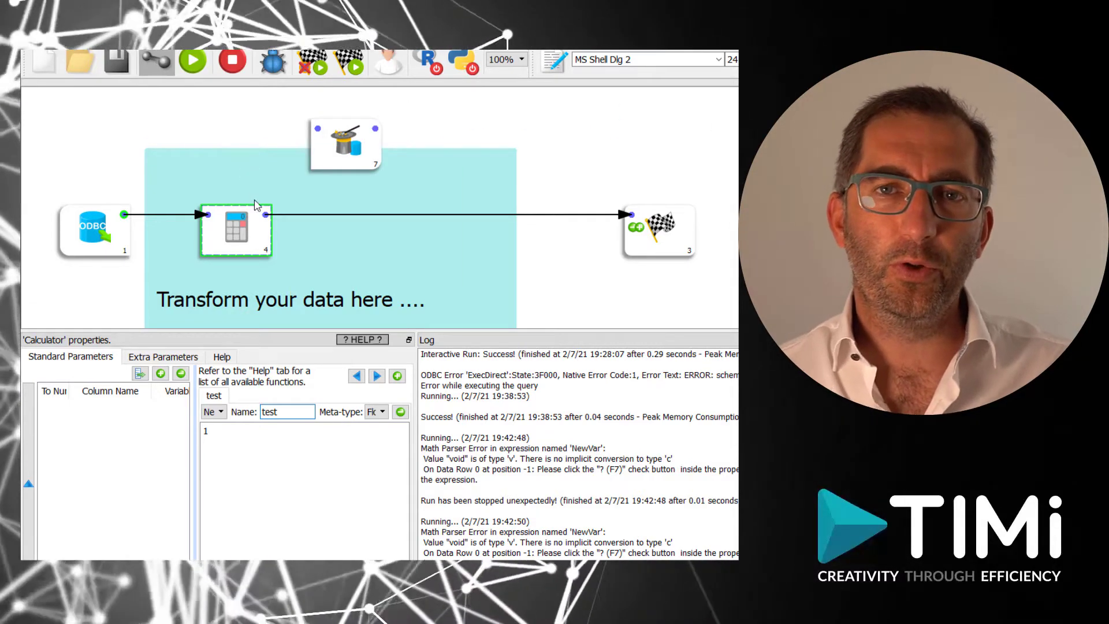
{"action": "left_click_drag", "start_coordinate": [265, 214], "coordinate": [318, 129]}
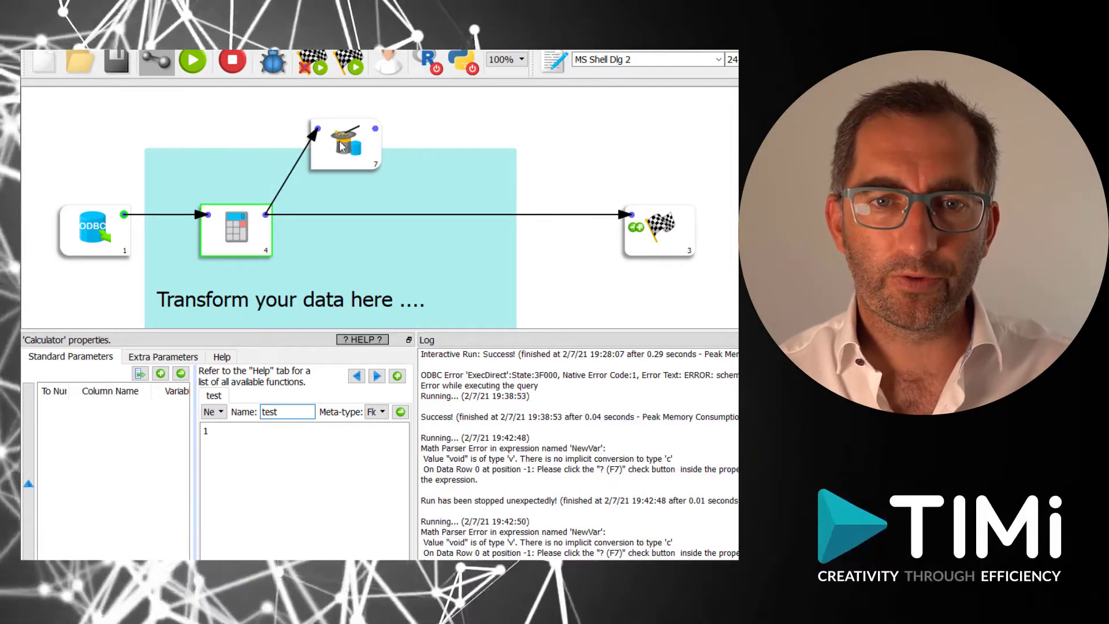
{"action": "left_click", "coordinate": [341, 146]}
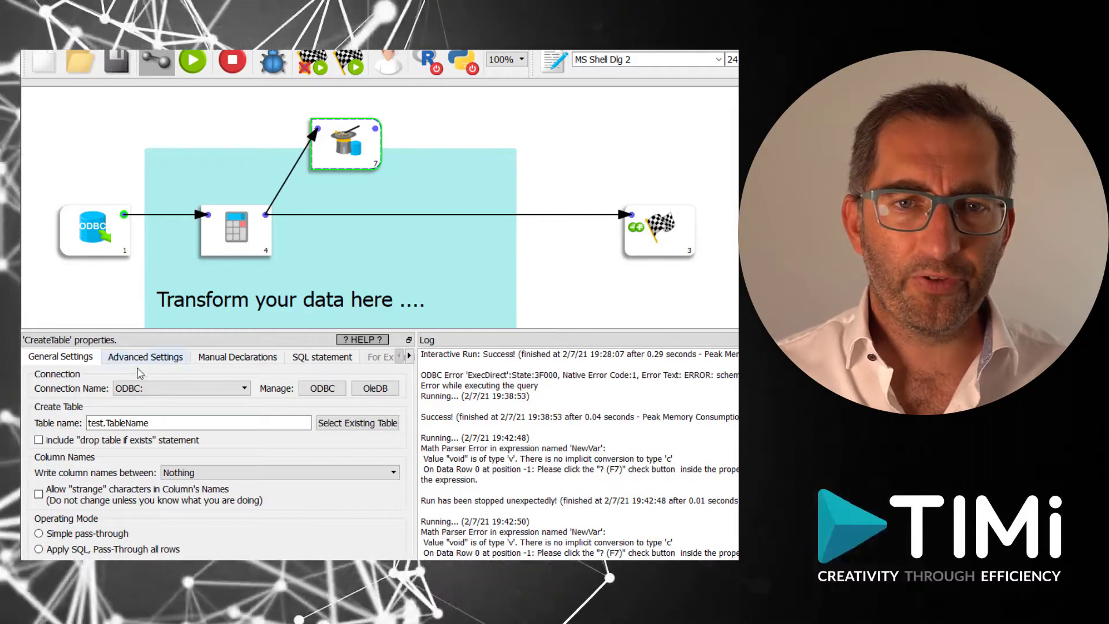
Set the CreateTable connection to ODBC:demo and the table name to demotable.
{"action": "left_click", "coordinate": [203, 394]}
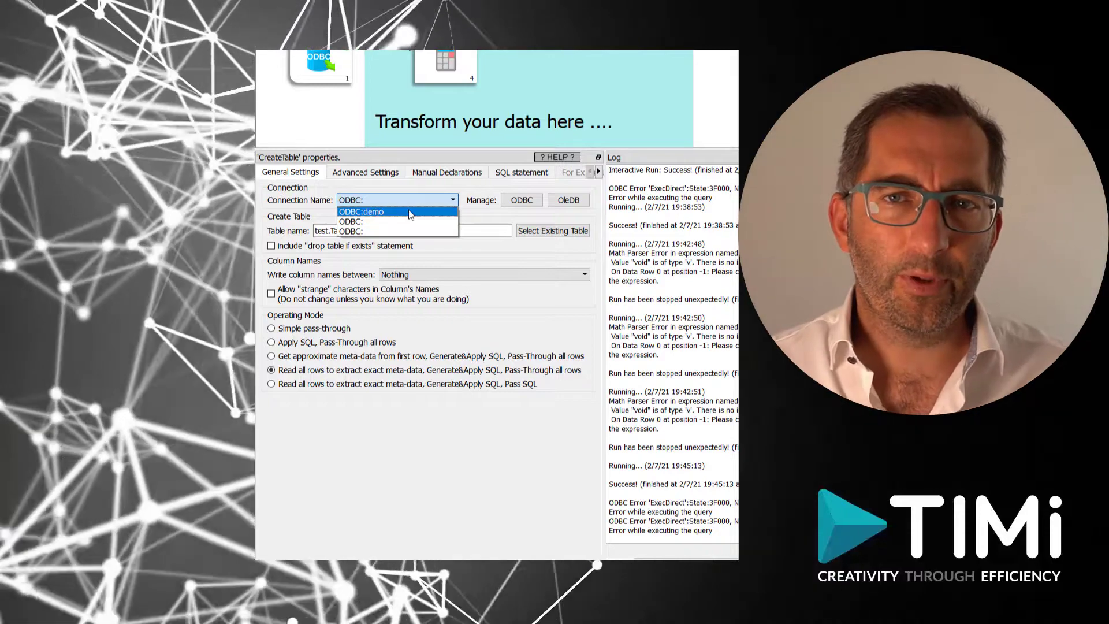
{"action": "left_click", "coordinate": [408, 210]}
{"action": "double_click", "coordinate": [393, 230]}
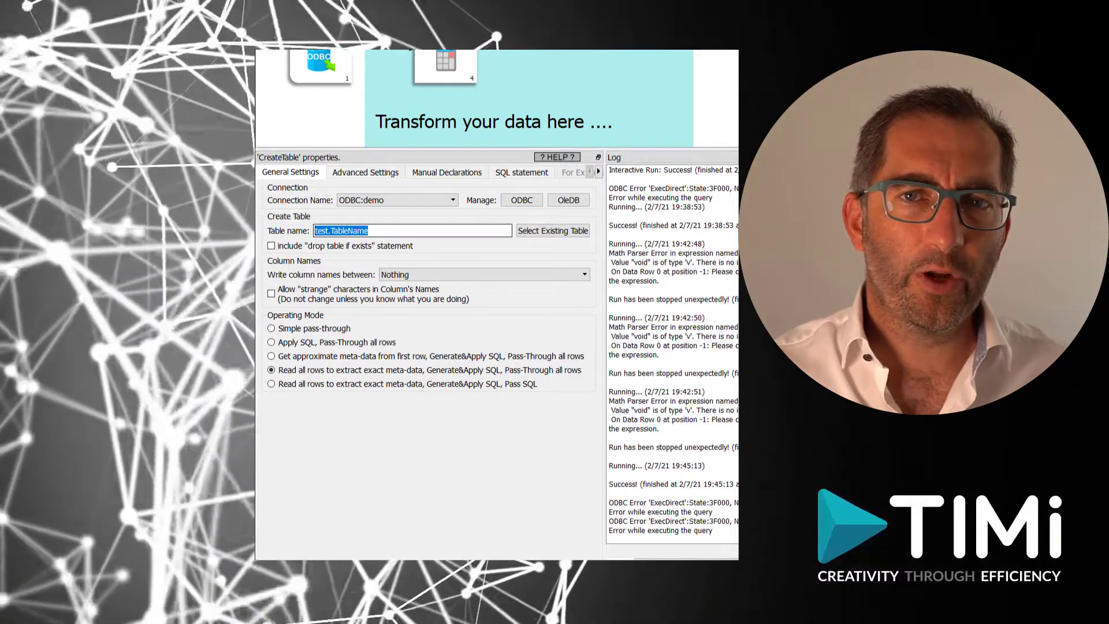
{"action": "type", "text": "demotable"}
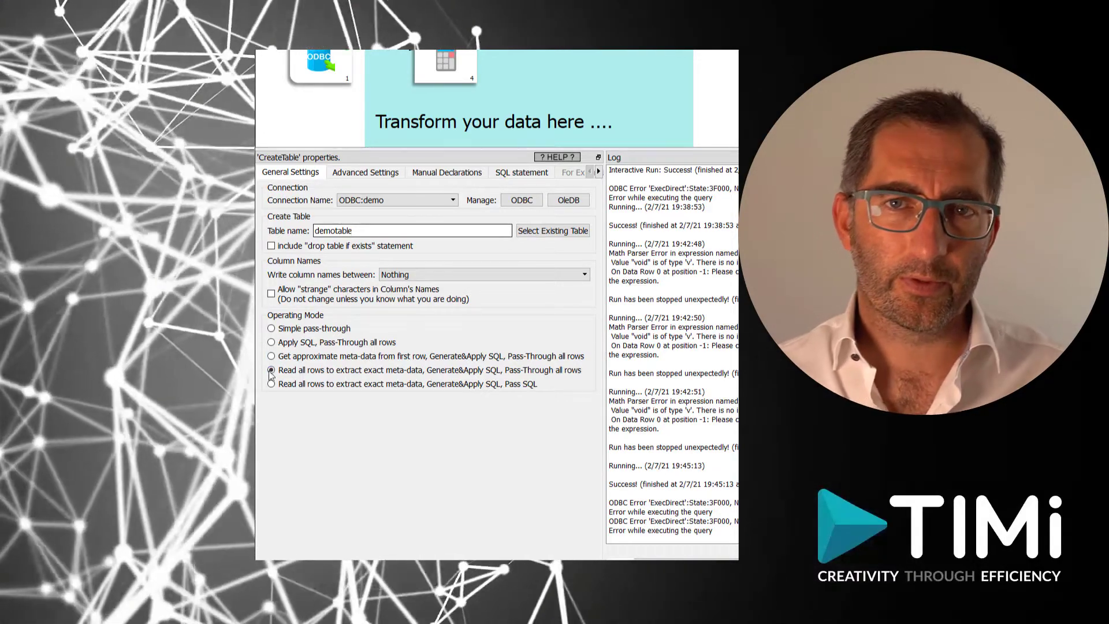
Dry-run the CREATE TABLE demotable statement to generate its six columns, then apply it to the database.
{"action": "left_click", "coordinate": [523, 173]}
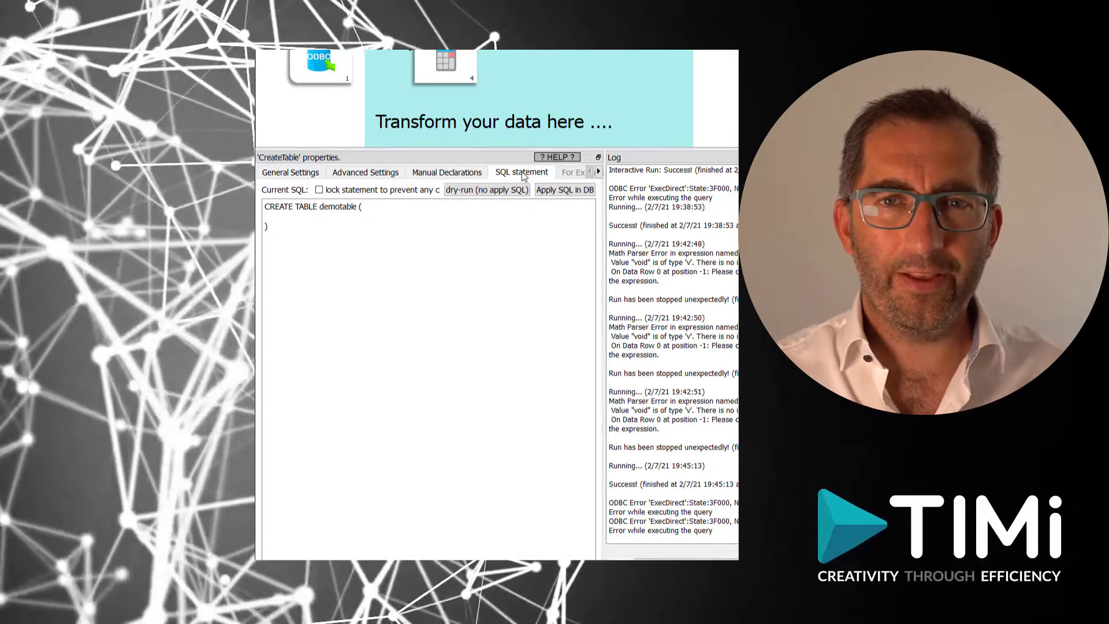
{"action": "left_click", "coordinate": [479, 191]}
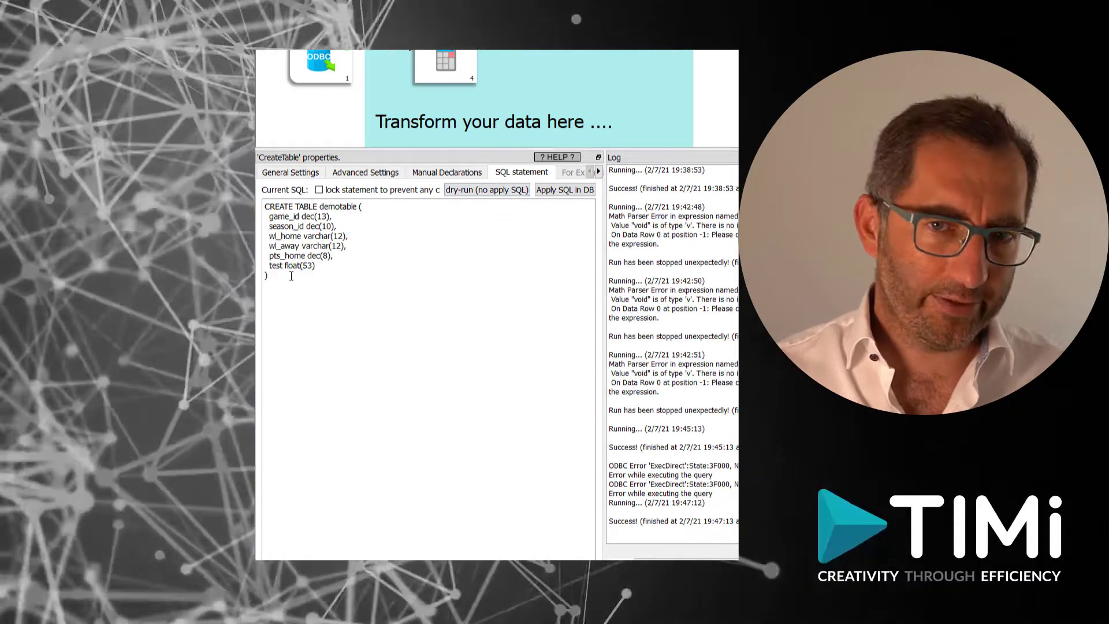
{"action": "left_click", "coordinate": [561, 191]}
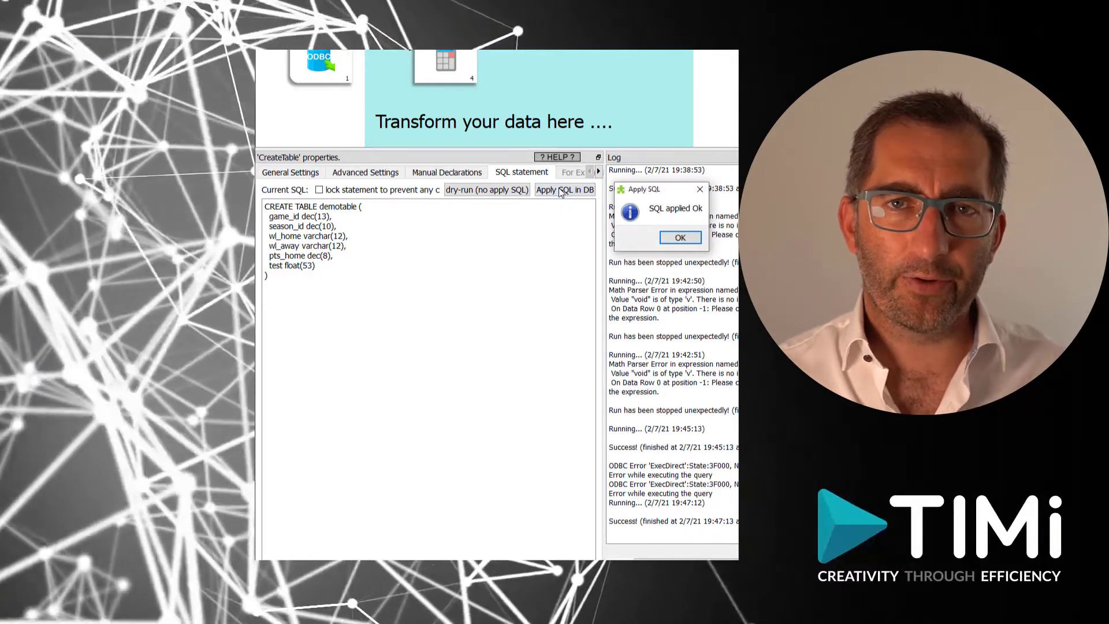
{"action": "left_click", "coordinate": [679, 239]}
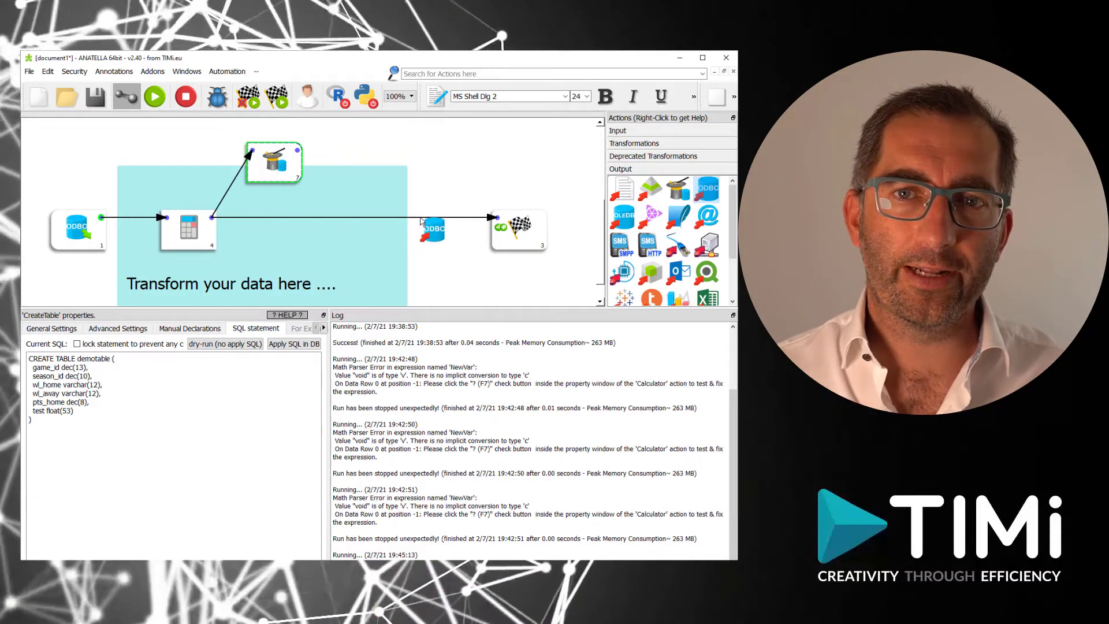
Insert an upsertODBC writer before the end node, using the demo connection and target table demotable.
{"action": "left_click_drag", "start_coordinate": [420, 221], "coordinate": [423, 223]}
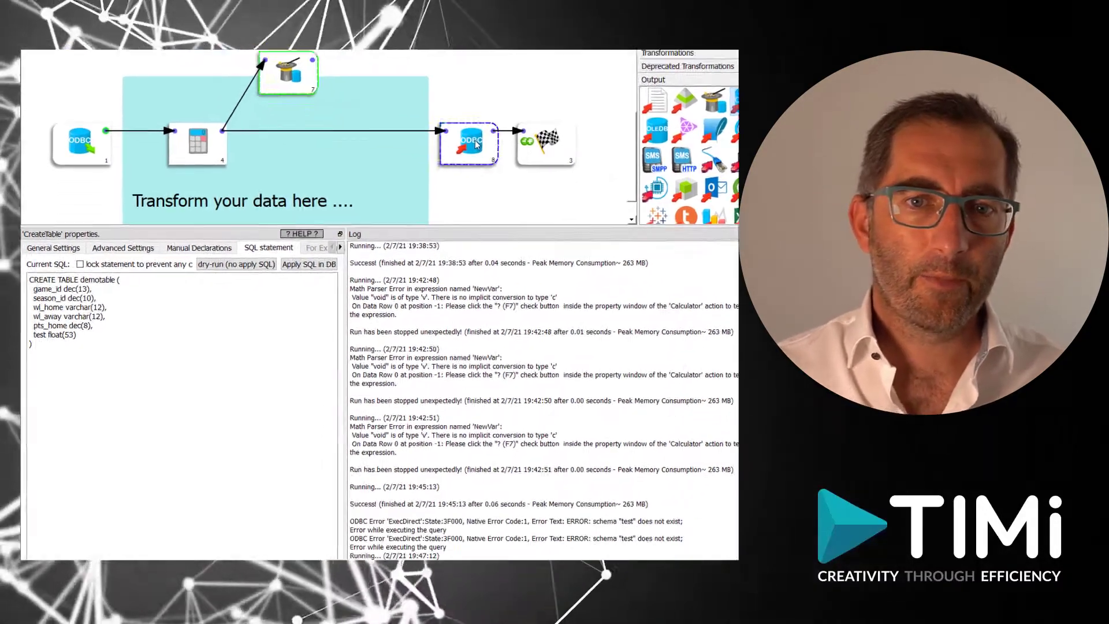
{"action": "left_click", "coordinate": [434, 242]}
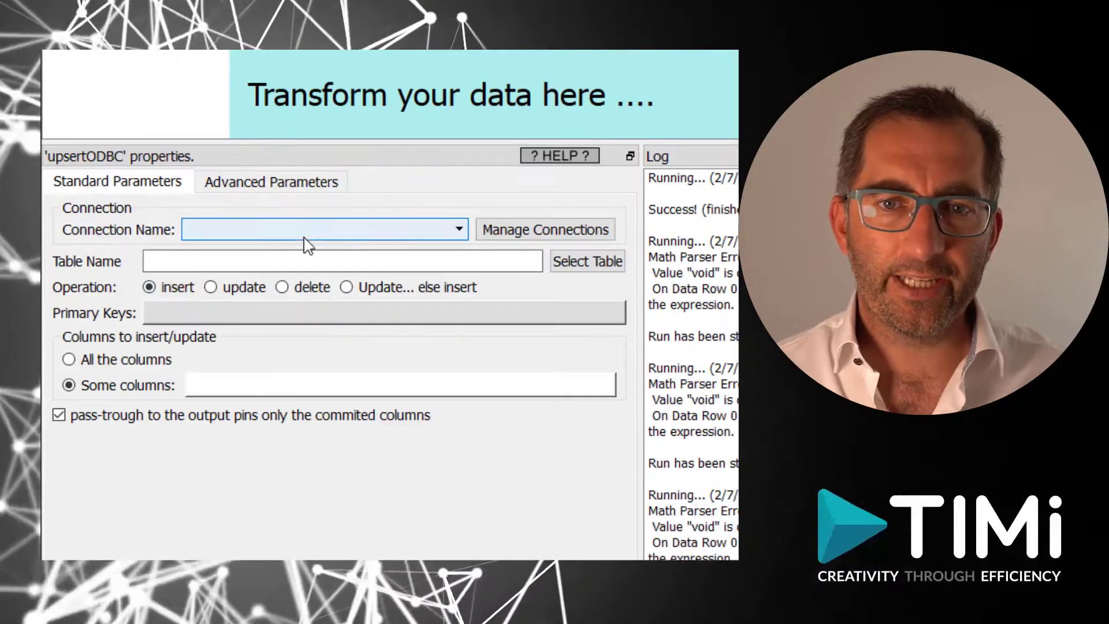
{"action": "left_click", "coordinate": [164, 353]}
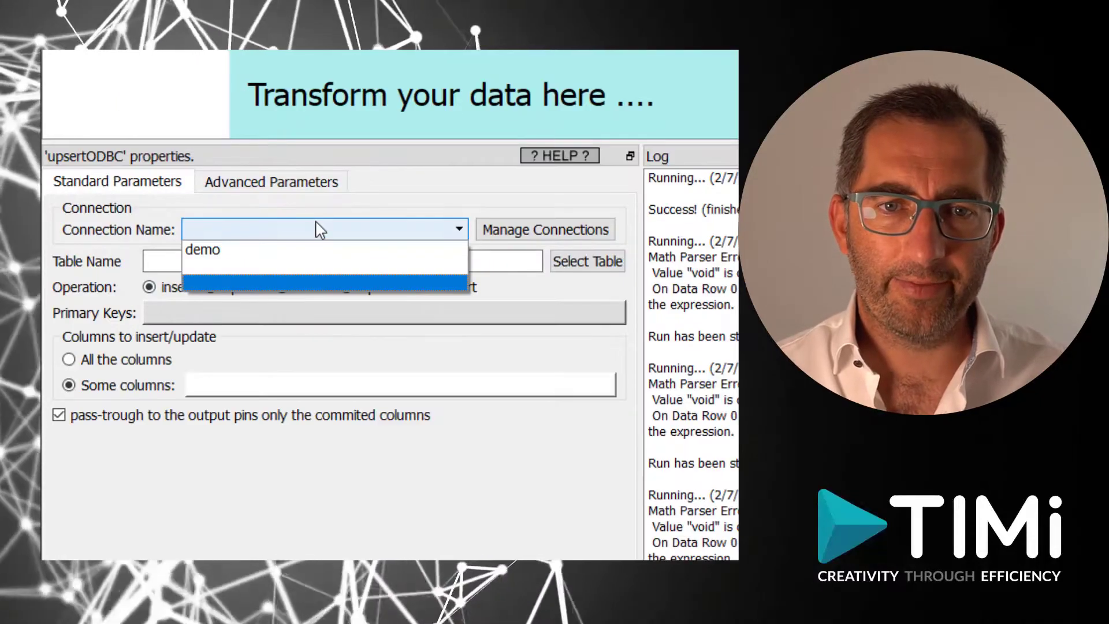
{"action": "left_click", "coordinate": [316, 249]}
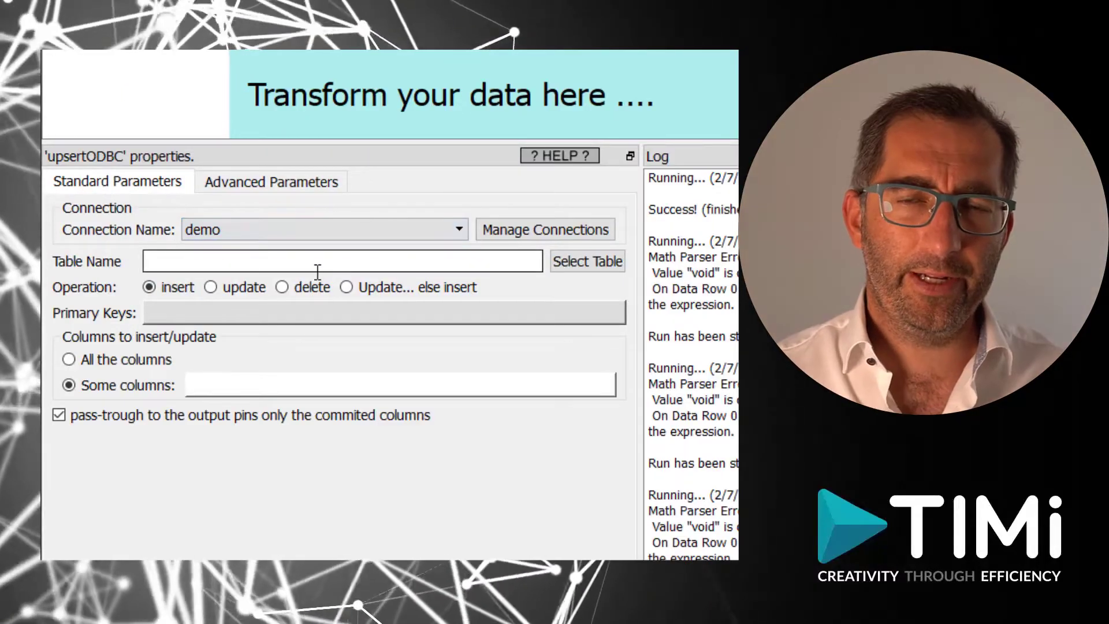
{"action": "left_click", "coordinate": [314, 263]}
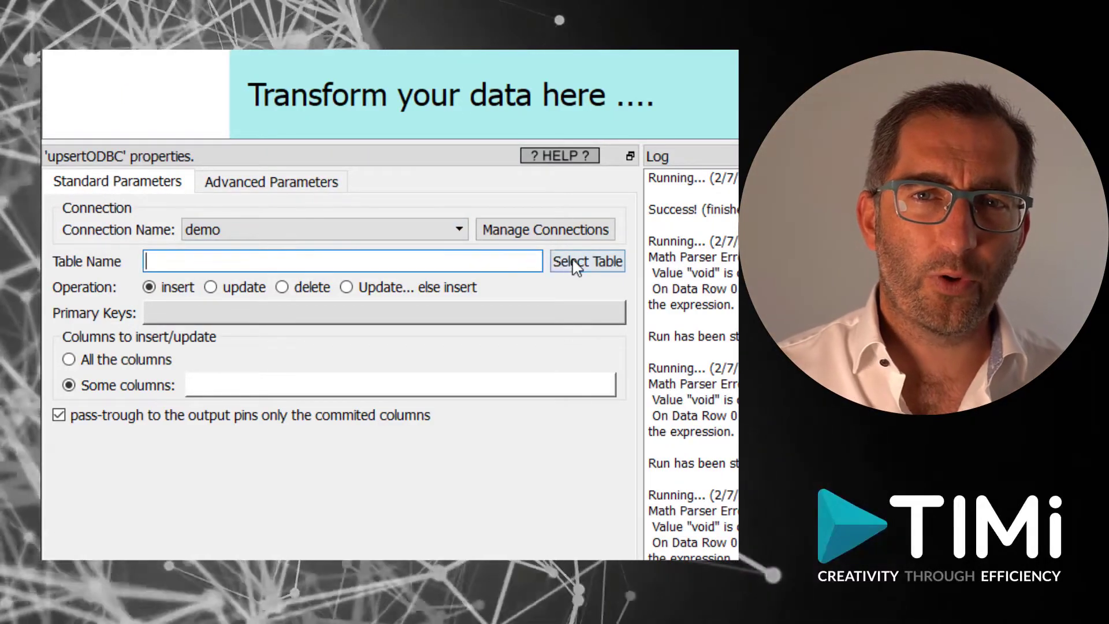
{"action": "left_click", "coordinate": [577, 261]}
{"action": "left_click", "coordinate": [217, 227]}
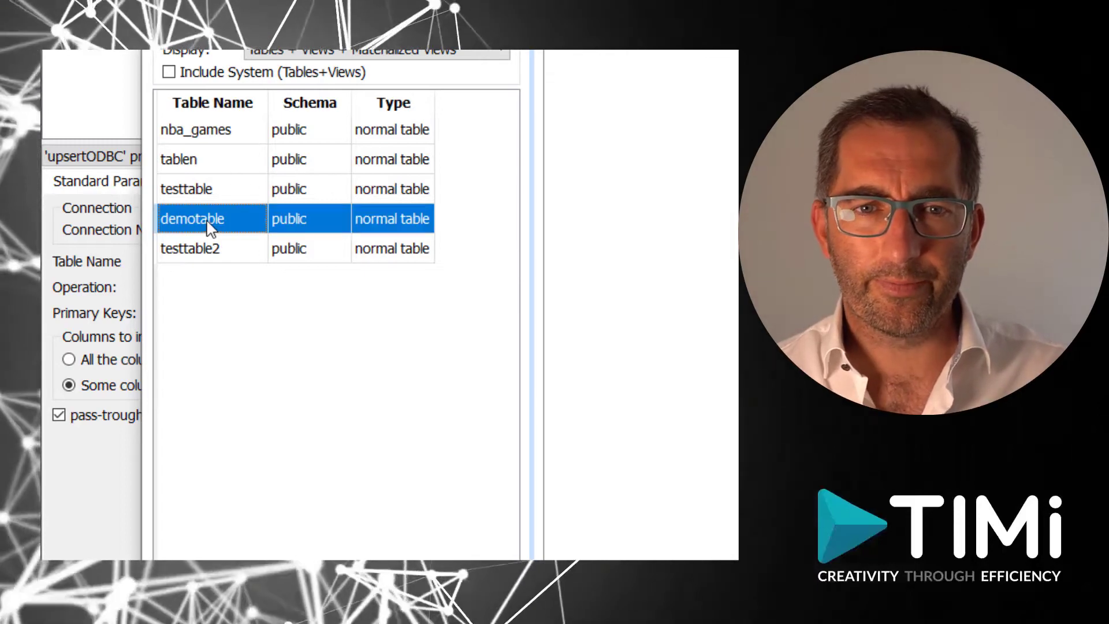
{"action": "key", "text": "Return"}
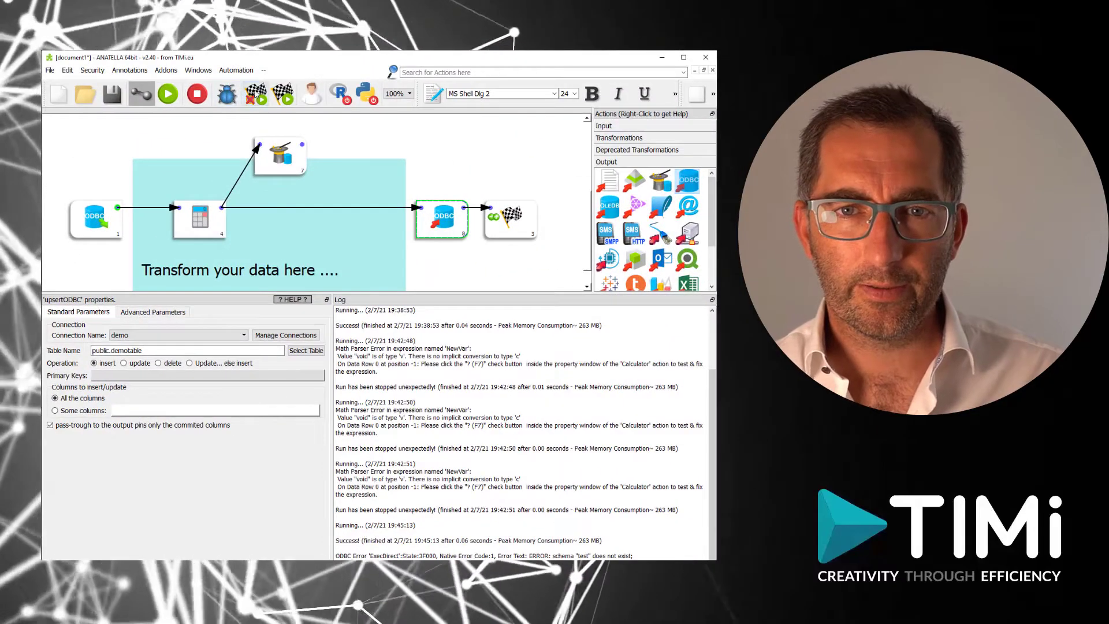
Run the whole flow with F5 to insert the rows into public.demotable.
{"action": "key", "text": "F5"}
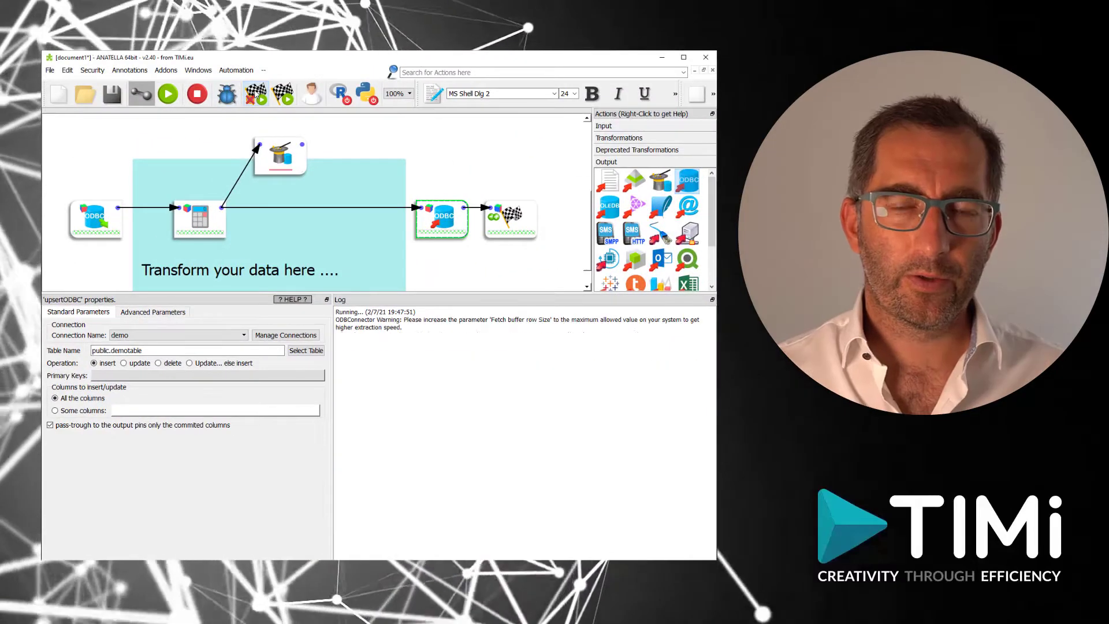